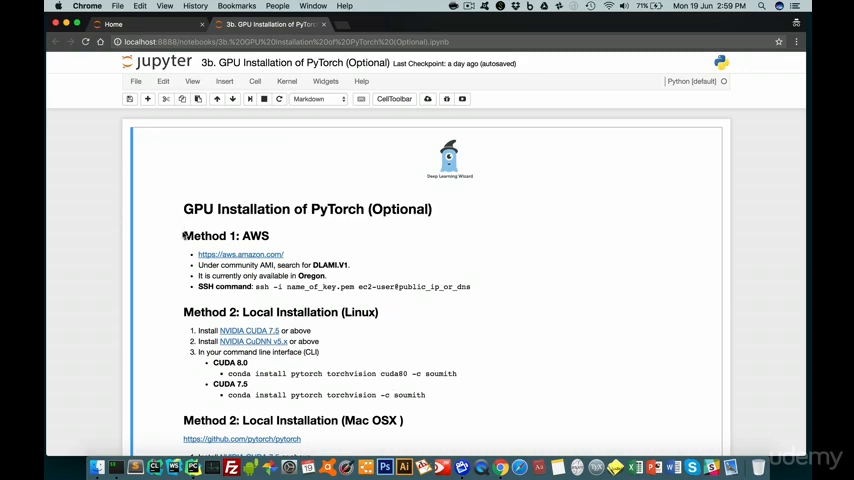
# - Jump to the Method 1: AWS section of the installation notes and look over the DLAMI mention
pyautogui.moveTo(183, 235); pyautogui.dragTo(272, 236)
pyautogui.click(278, 236)
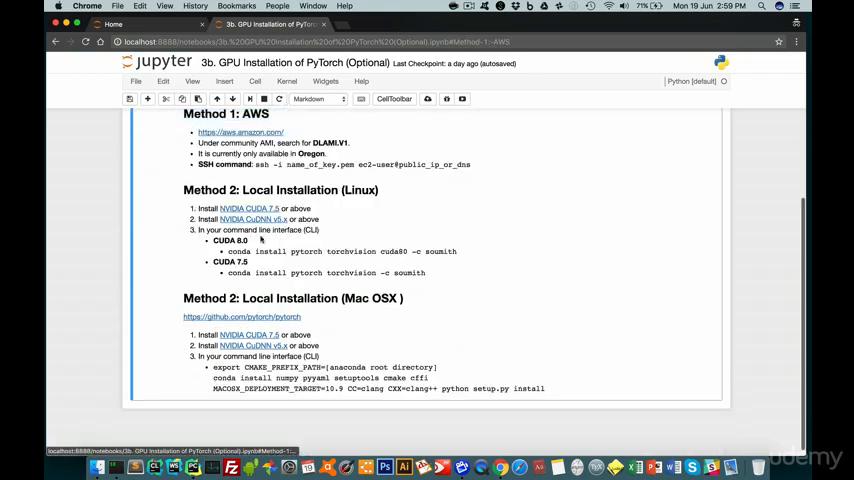
pyautogui.scroll(3, 257, 237)
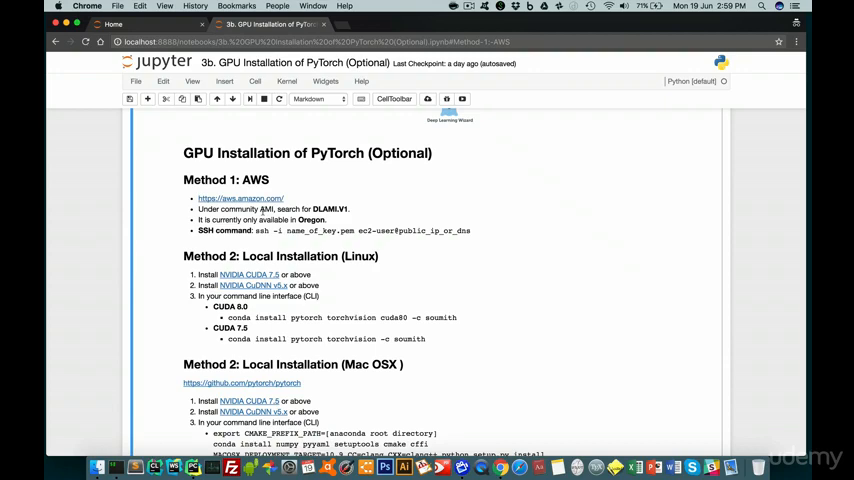
pyautogui.moveTo(312, 208); pyautogui.dragTo(336, 208)
pyautogui.click(344, 205)
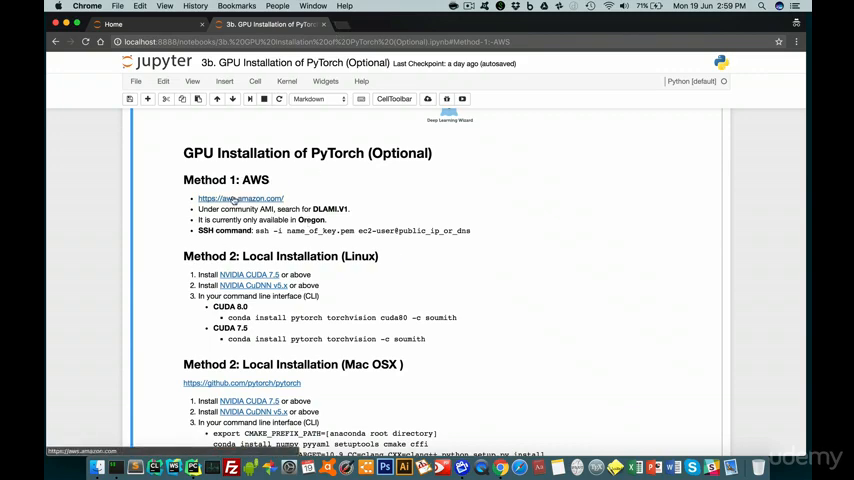
# - Search the web for 'amazon aws' in a new tab and open the official Amazon Web Services result
pyautogui.click(345, 24)
pyautogui.write('amazon aws')
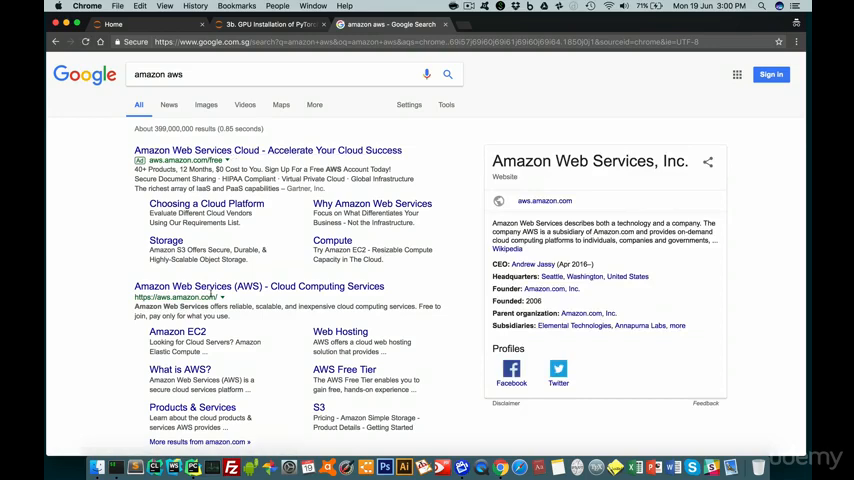
pyautogui.click(221, 287)
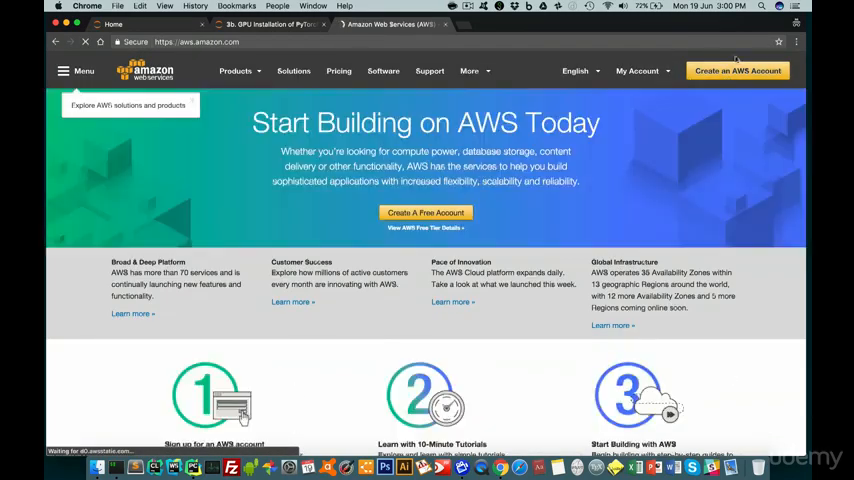
pyautogui.moveTo(638, 71)
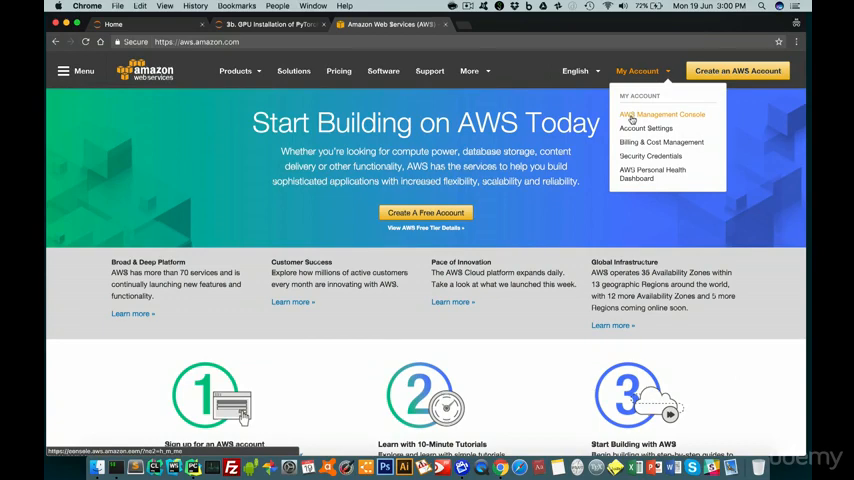
# - Sign in to the AWS Management Console with the saved email autofill
pyautogui.click(631, 117)
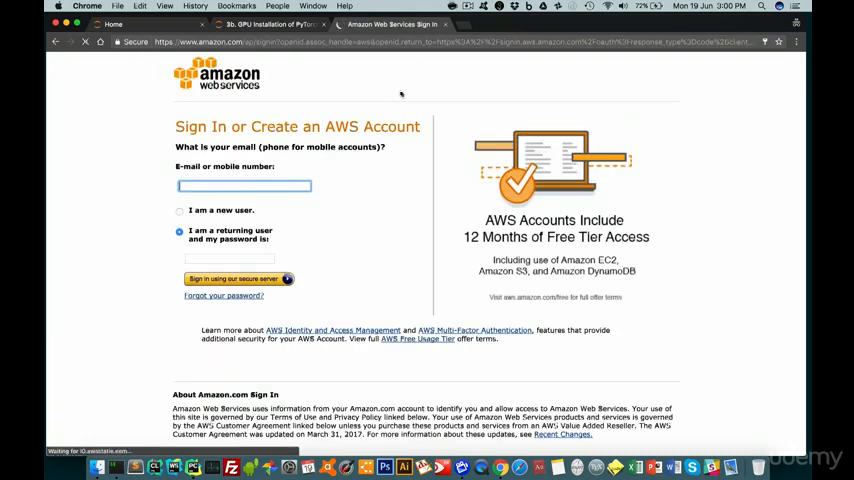
pyautogui.write('ri')
pyautogui.click(218, 198)
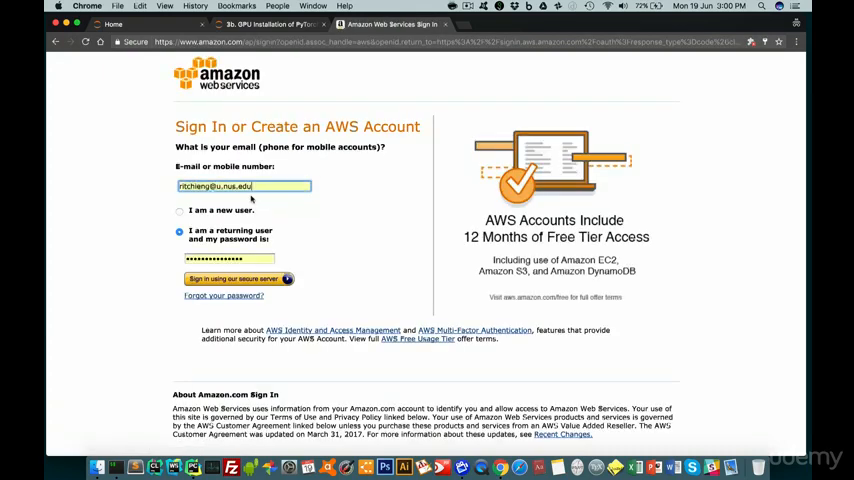
pyautogui.click(232, 278)
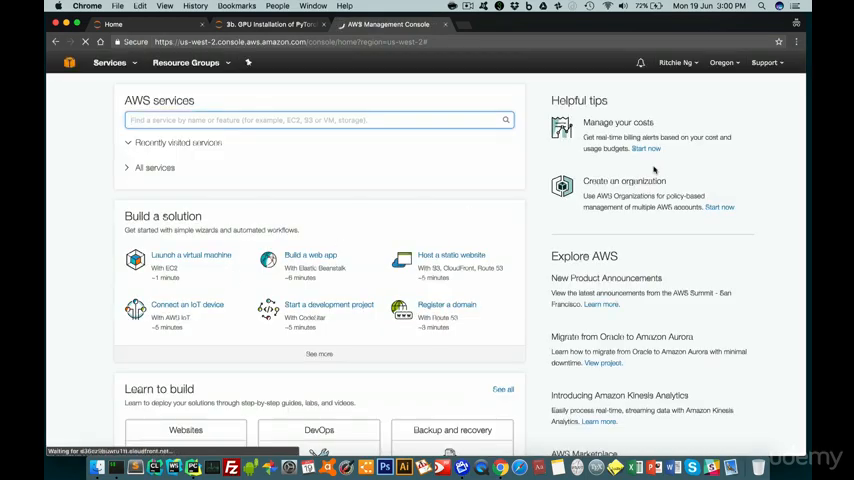
# - Keep US West (Oregon) as the region and head into EC2 via the Services list
pyautogui.click(724, 63)
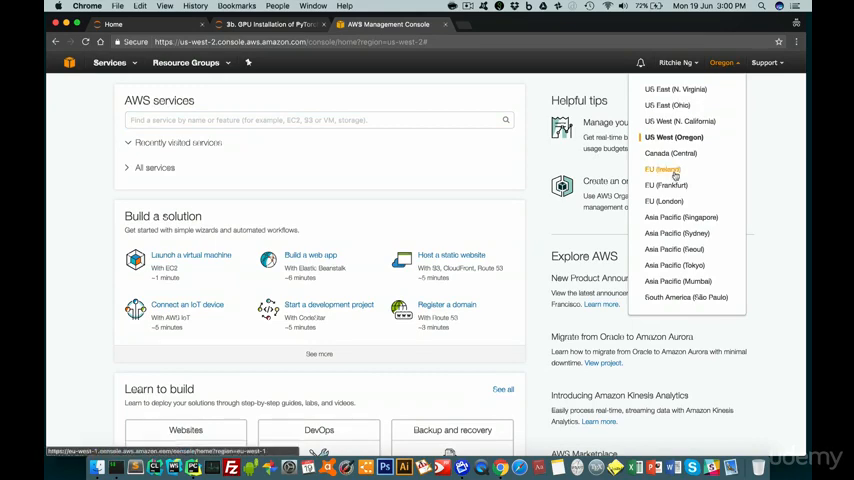
pyautogui.click(727, 66)
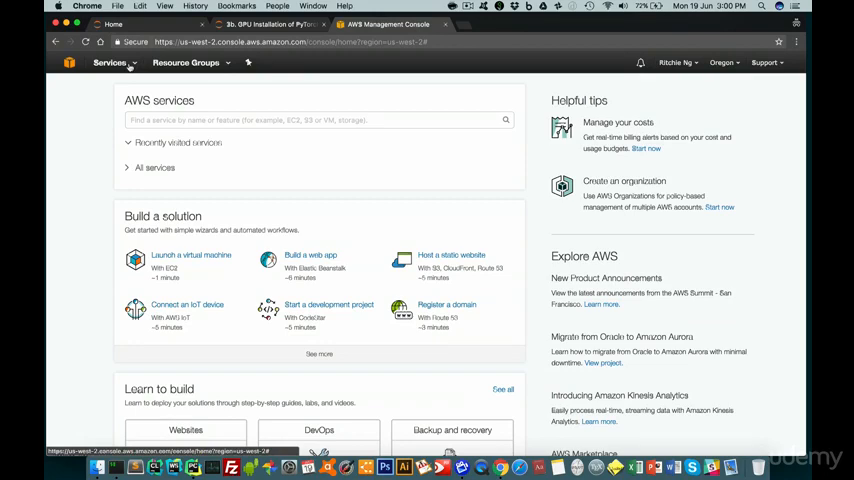
pyautogui.click(130, 66)
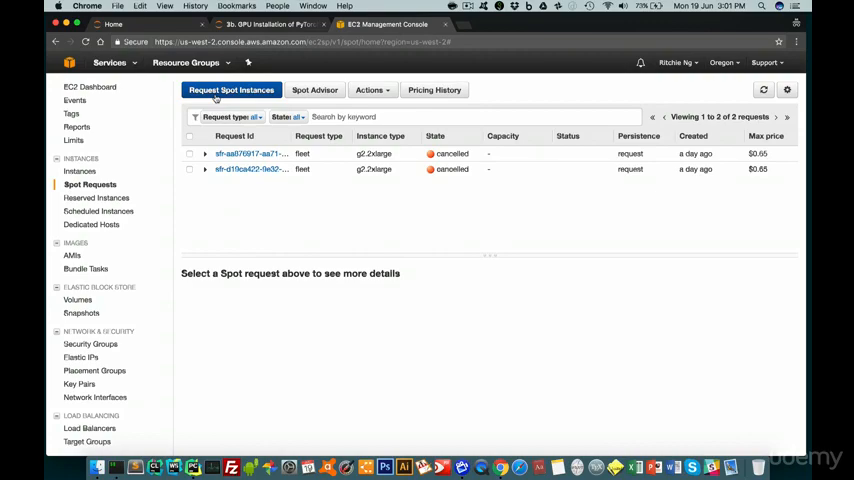
# - Start a new spot instance request and search community AMIs for DLAMI
pyautogui.click(231, 90)
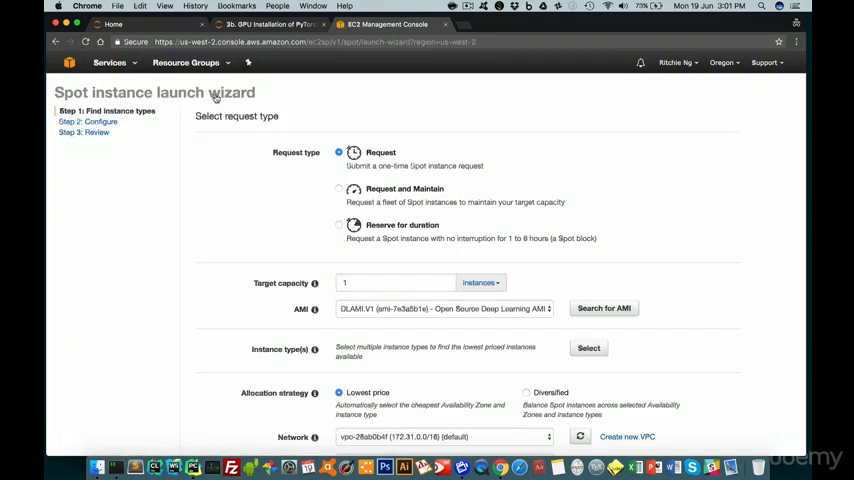
pyautogui.scroll(-1, 244, 188)
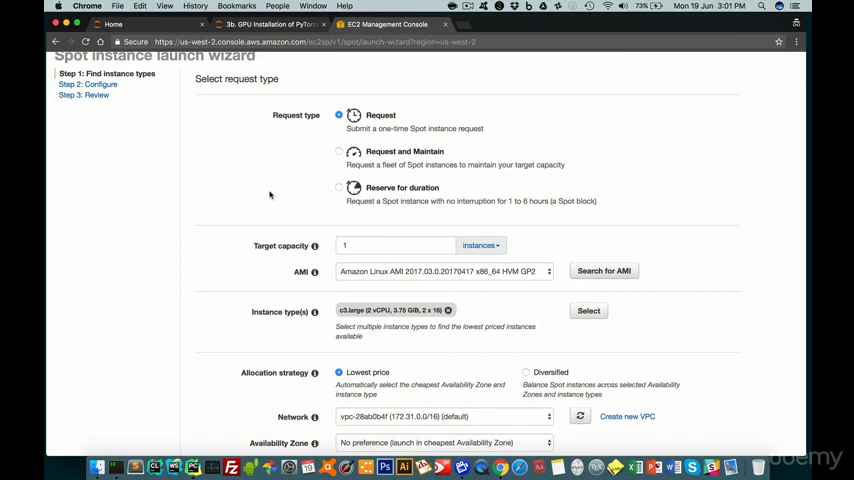
pyautogui.scroll(-1, 212, 167)
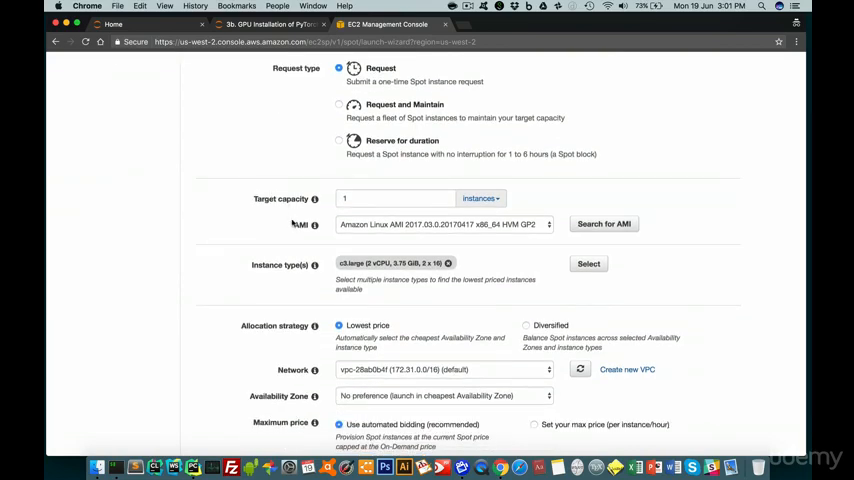
pyautogui.doubleClick(300, 224)
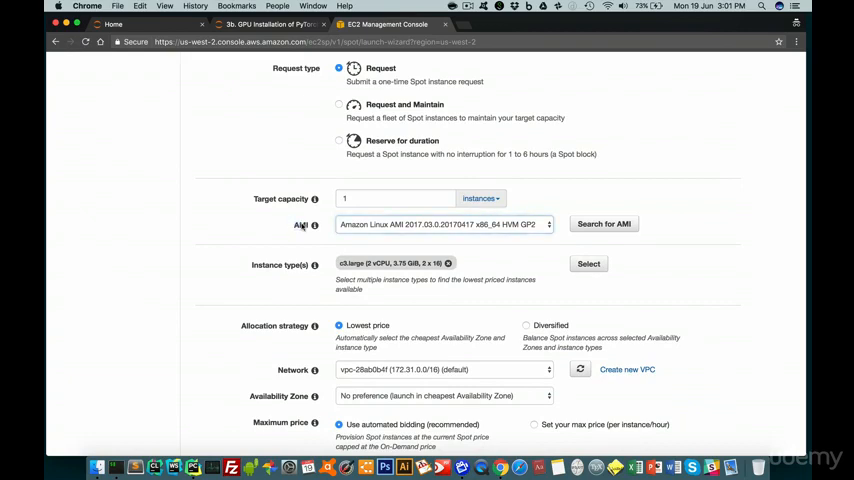
pyautogui.click(603, 224)
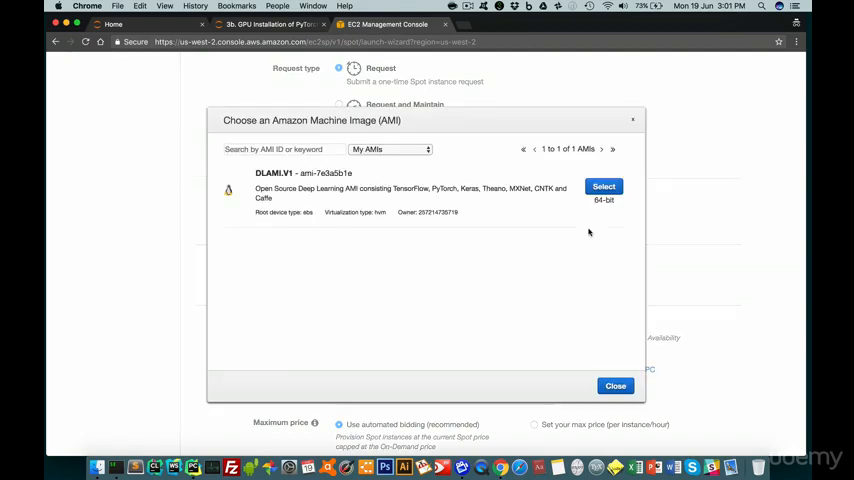
pyautogui.click(367, 149)
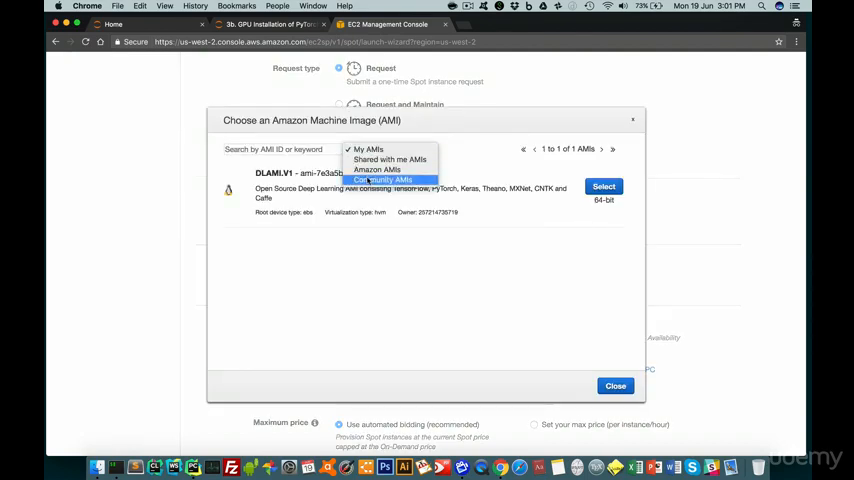
pyautogui.click(380, 180)
pyautogui.click(285, 149)
pyautogui.write('DLAMI')
pyautogui.press('Return')
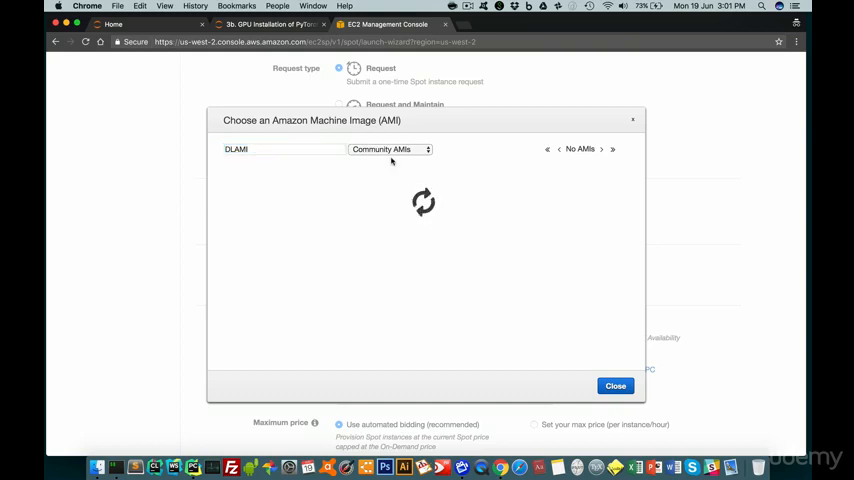
# - Choose the DLAMI.V1 community image as the request's AMI
pyautogui.click(390, 149)
pyautogui.click(398, 149)
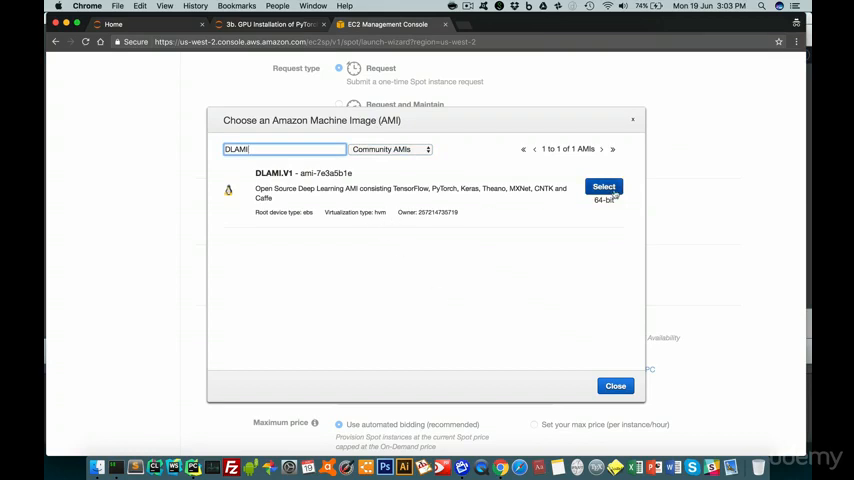
pyautogui.click(604, 187)
pyautogui.scroll(-1, 614, 193)
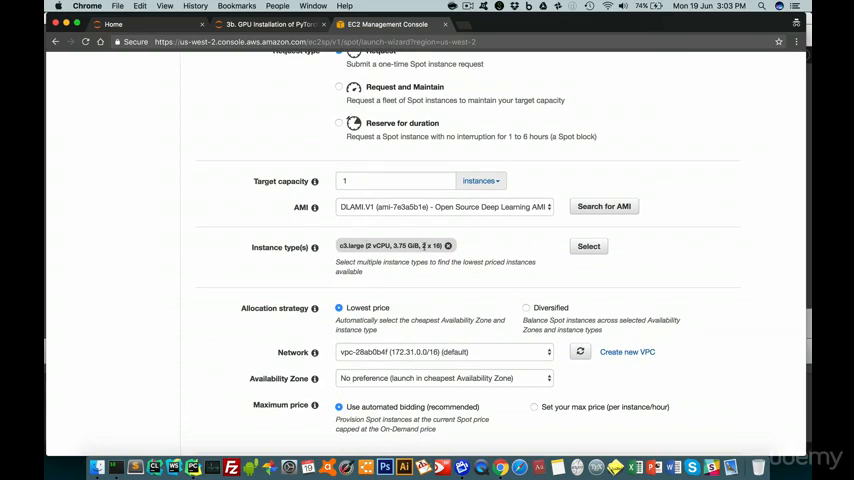
# - Remove the default c3.large type and filter the instance list to GPU instances
pyautogui.doubleClick(377, 245)
pyautogui.click(447, 245)
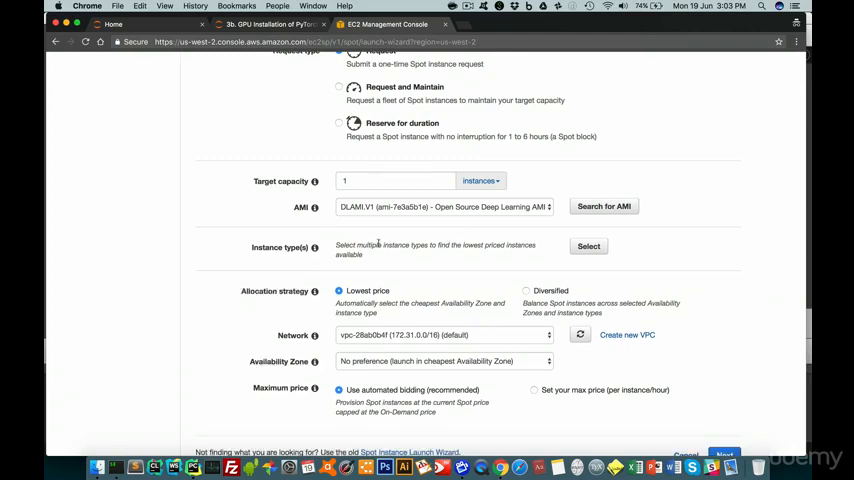
pyautogui.click(588, 246)
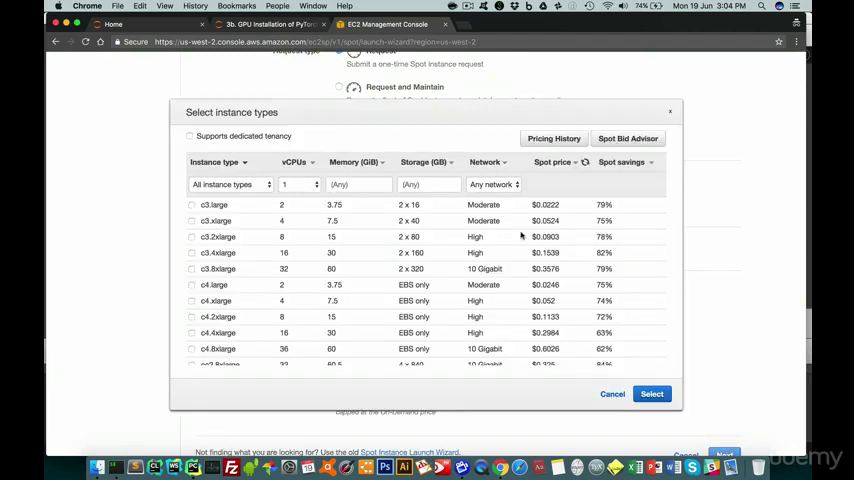
pyautogui.click(227, 184)
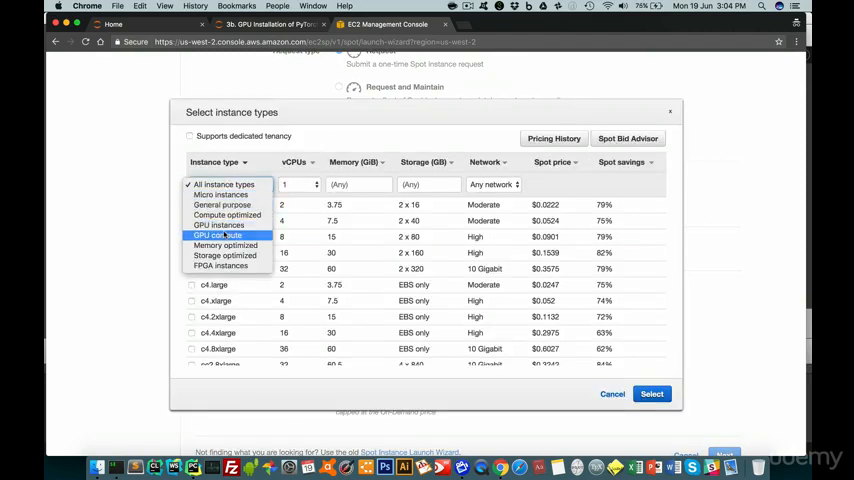
pyautogui.click(218, 225)
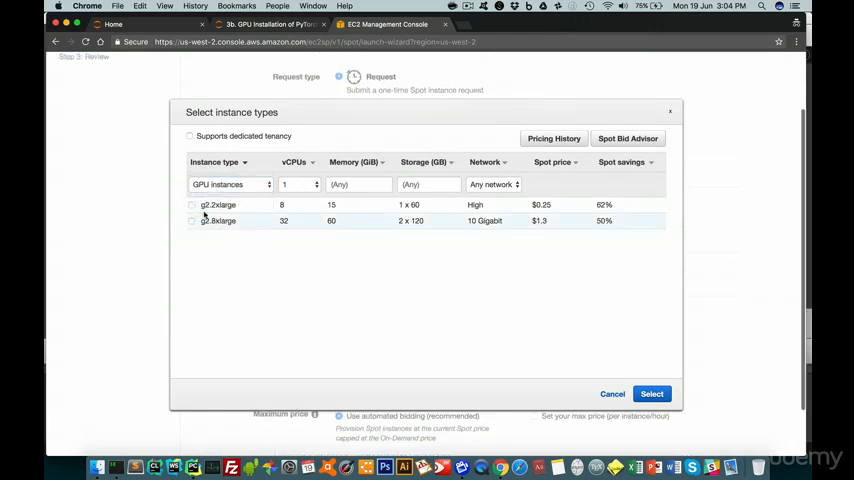
# - Make g2.2xlarge the spot request's only instance type
pyautogui.click(193, 206)
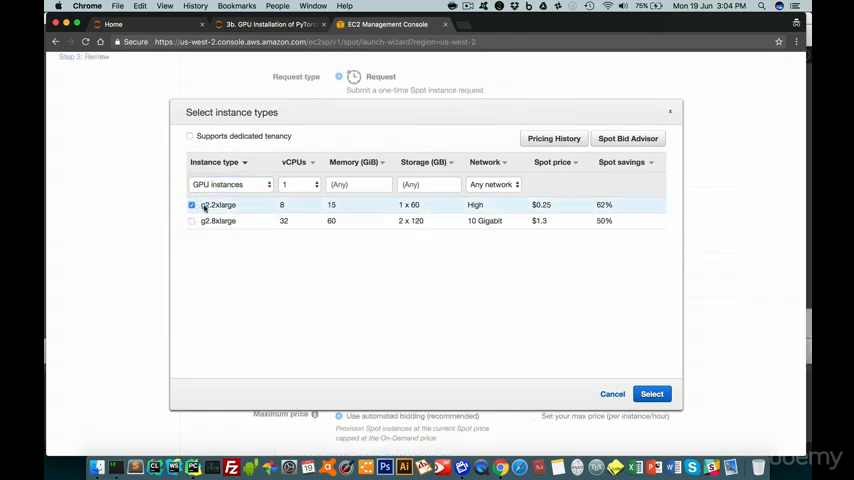
pyautogui.moveTo(205, 207); pyautogui.dragTo(277, 195)
pyautogui.click(474, 286)
pyautogui.click(651, 393)
pyautogui.scroll(-2, 492, 327)
pyautogui.scroll(-1, 492, 327)
pyautogui.scroll(-1, 456, 243)
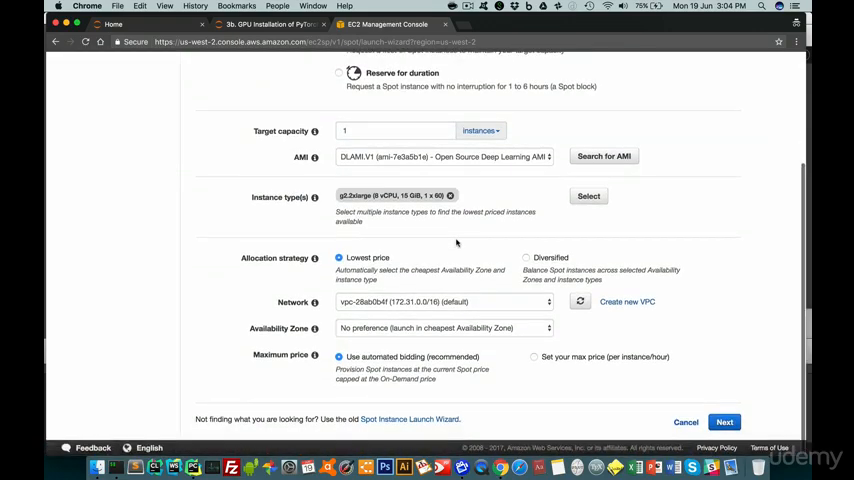
pyautogui.scroll(2, 456, 300)
pyautogui.scroll(1, 456, 320)
pyautogui.scroll(-3, 458, 329)
# - Advance to the configure step and pick the ritchie key pair from the Key pair list
pyautogui.click(724, 436)
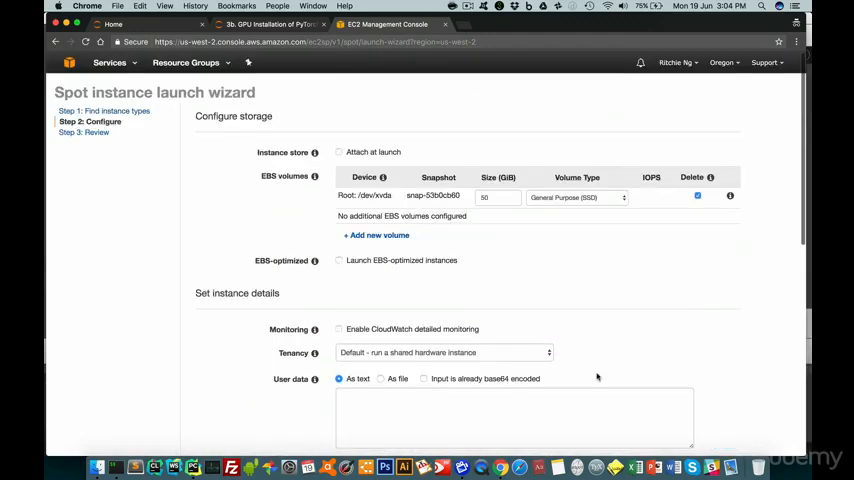
pyautogui.scroll(-1, 430, 260)
pyautogui.scroll(-2, 380, 130)
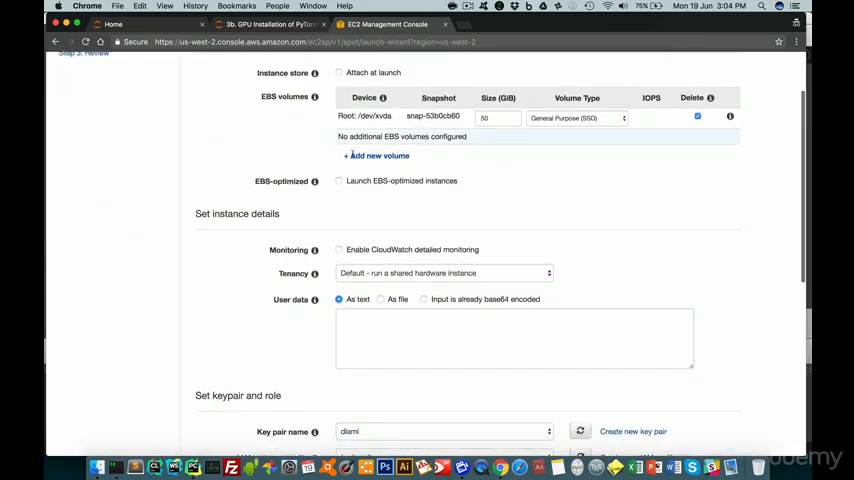
pyautogui.scroll(-2, 370, 245)
pyautogui.scroll(-2, 370, 245)
pyautogui.scroll(-1, 370, 245)
pyautogui.click(440, 238)
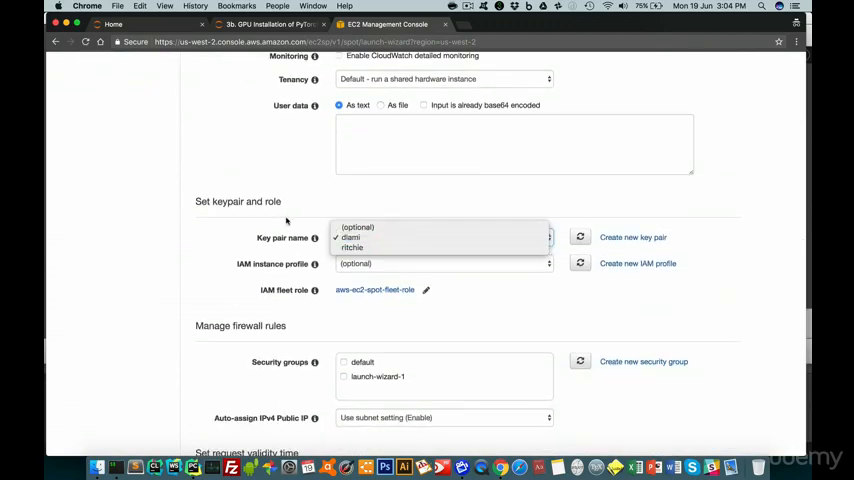
pyautogui.click(287, 220)
pyautogui.click(374, 240)
pyautogui.click(362, 247)
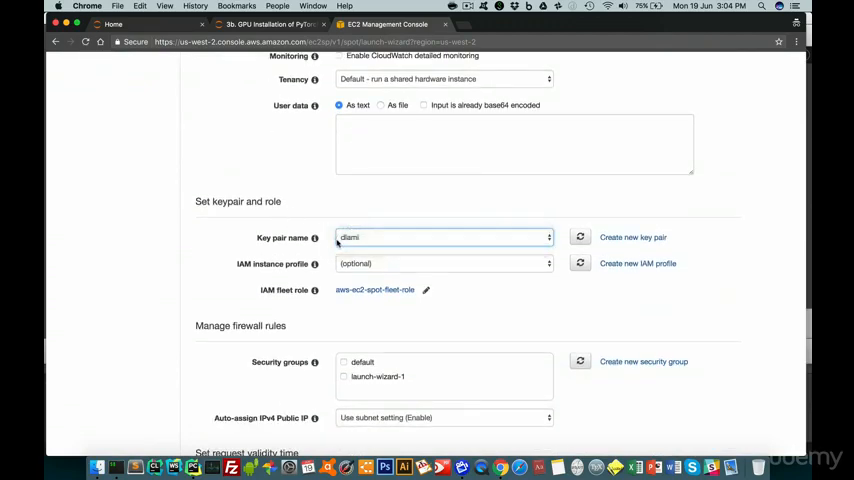
pyautogui.moveTo(257, 238); pyautogui.dragTo(309, 245)
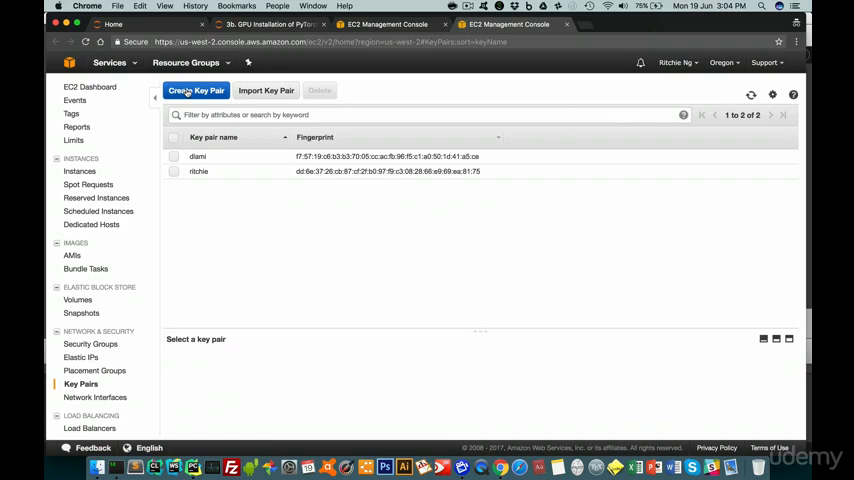
# - Create a new key pair named dlami-2, downloading its .pem file
pyautogui.click(185, 92)
pyautogui.write('dlami-2')
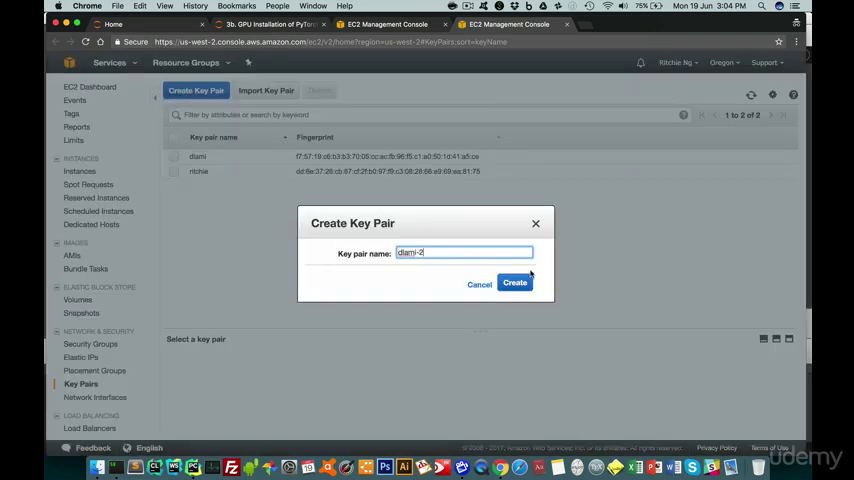
pyautogui.click(515, 283)
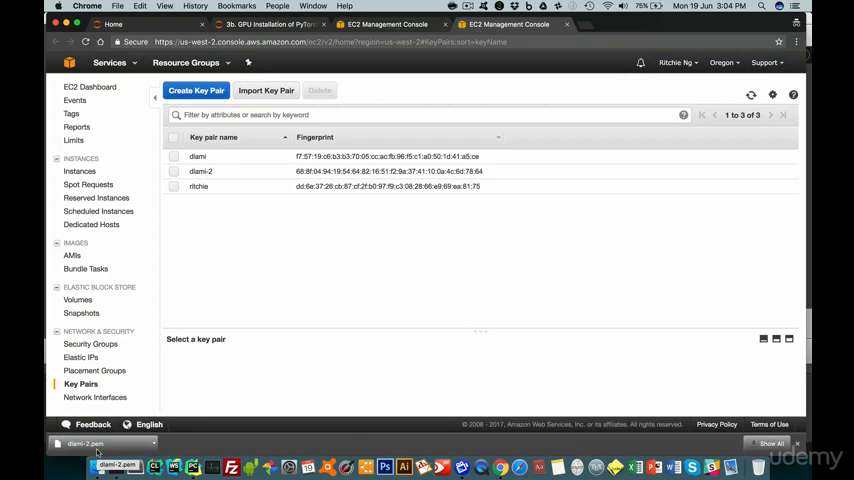
# - Back in the wizard, confirm ritchie as the spot request's key pair
pyautogui.click(388, 24)
pyautogui.scroll(-1, 419, 229)
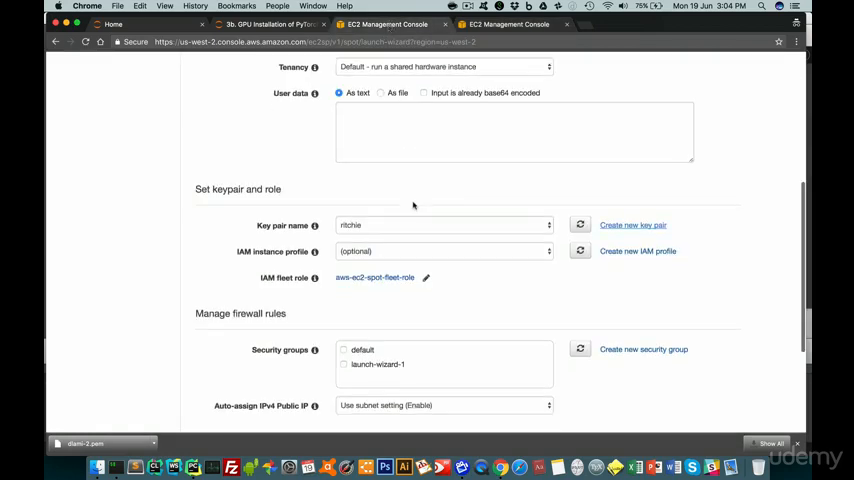
pyautogui.scroll(-1, 419, 229)
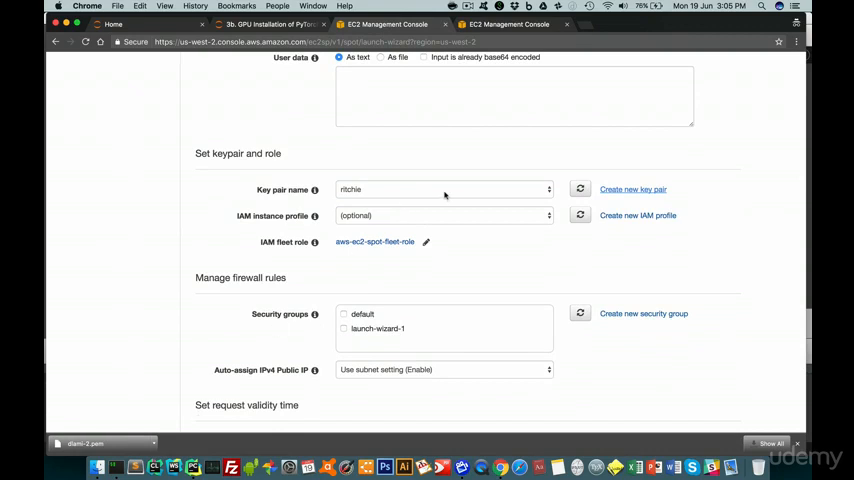
pyautogui.click(441, 190)
pyautogui.click(413, 191)
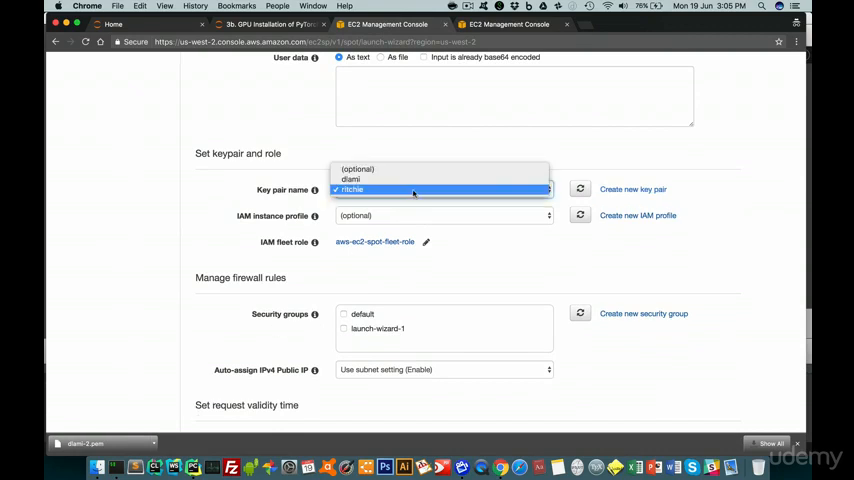
pyautogui.click(408, 192)
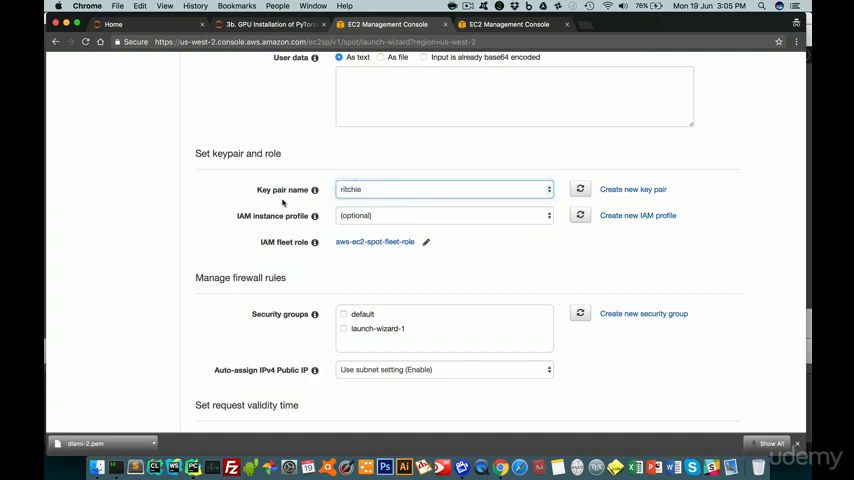
pyautogui.scroll(-2, 283, 201)
pyautogui.scroll(-2, 283, 201)
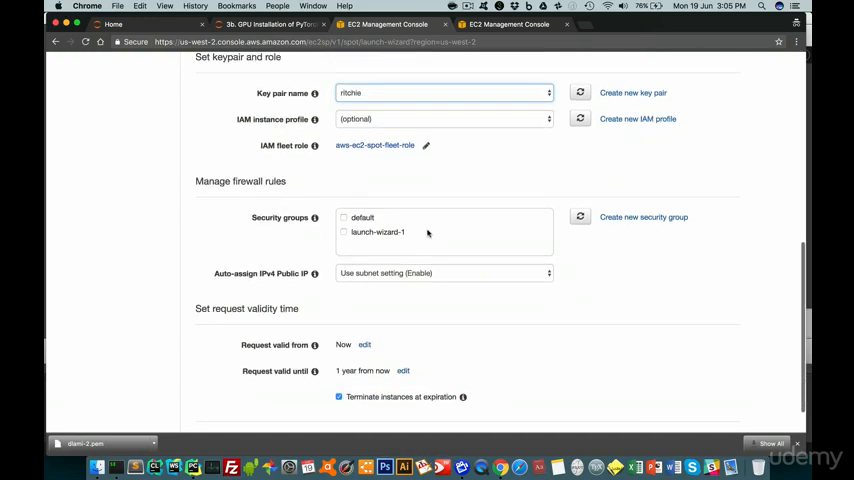
pyautogui.scroll(-3, 427, 232)
# - Review and launch the spot request, acknowledging the success message
pyautogui.click(722, 398)
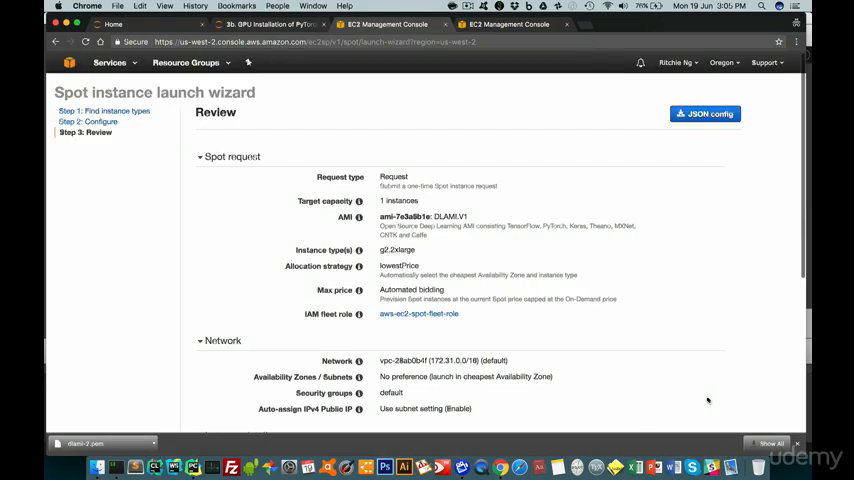
pyautogui.scroll(-3, 450, 250)
pyautogui.scroll(-3, 450, 250)
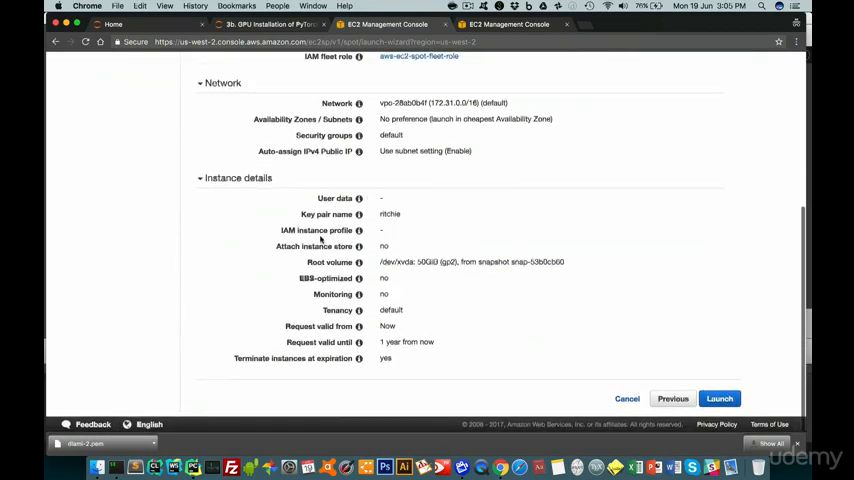
pyautogui.scroll(1, 473, 295)
pyautogui.scroll(-1, 473, 295)
pyautogui.click(719, 398)
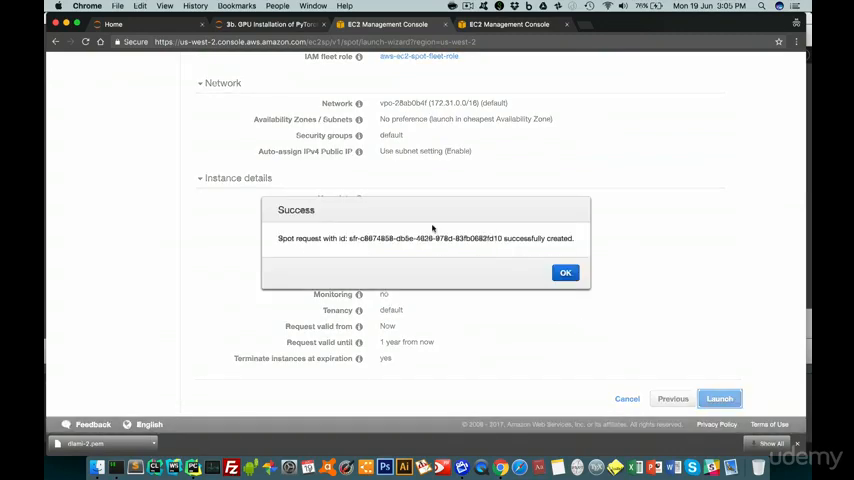
pyautogui.click(565, 272)
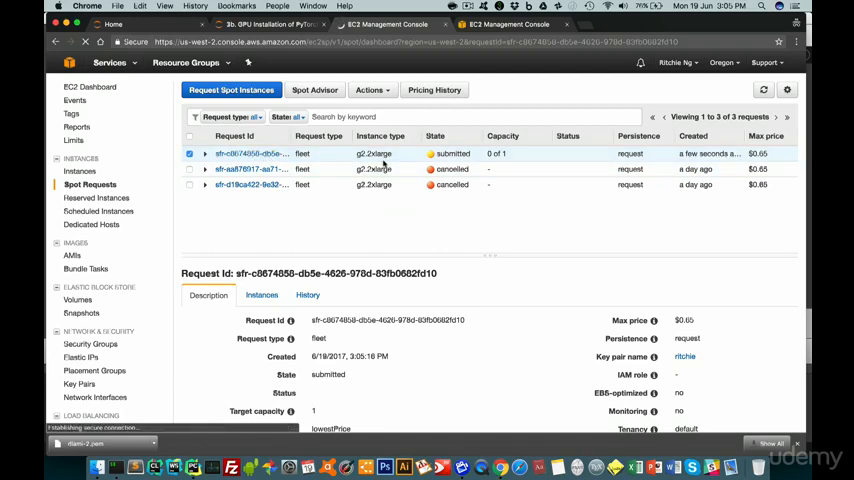
# - Refresh Spot Requests, find the running instance's public IP 35.165.171.255 and return to the notebook
pyautogui.press('F5')
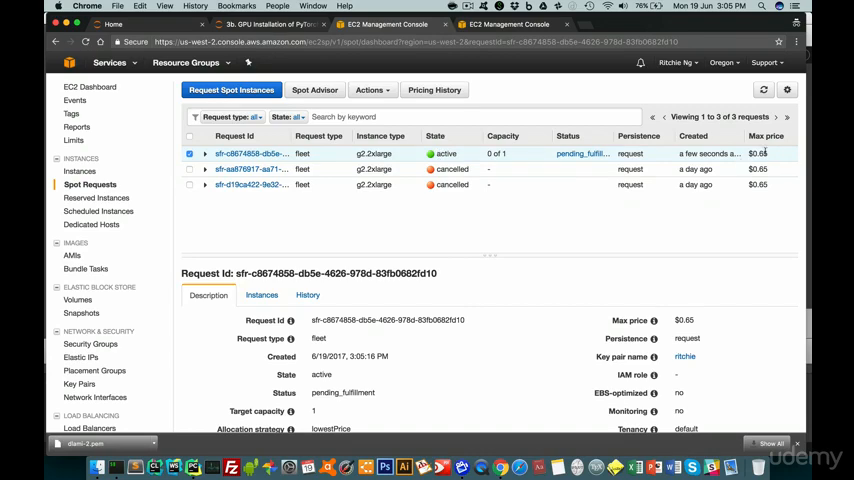
pyautogui.click(80, 171)
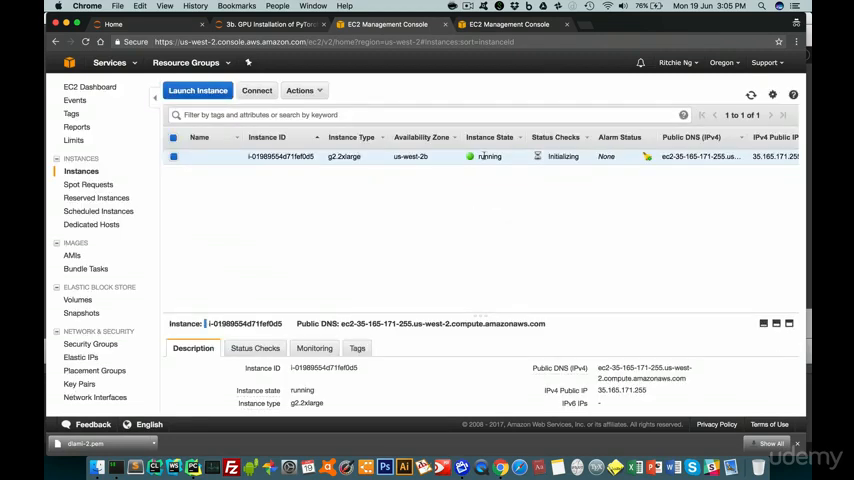
pyautogui.hscroll(5, 485, 157)
pyautogui.hscroll(3, 540, 160)
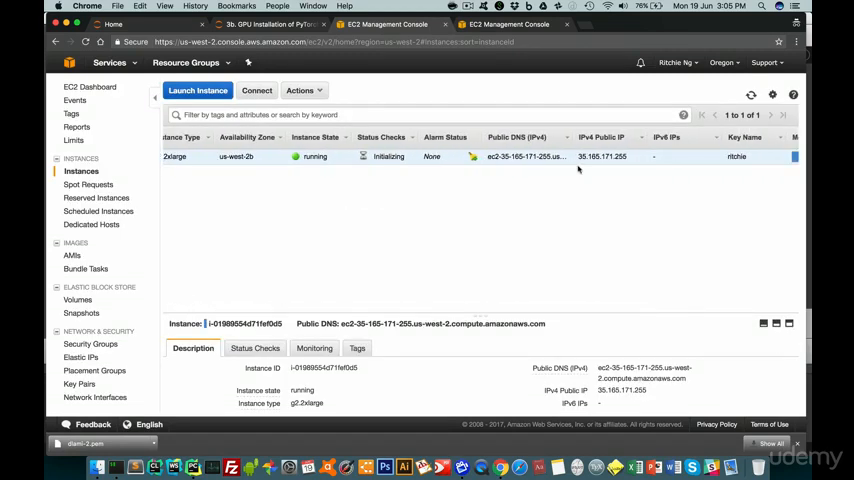
pyautogui.moveTo(579, 157); pyautogui.dragTo(631, 155)
pyautogui.click(265, 24)
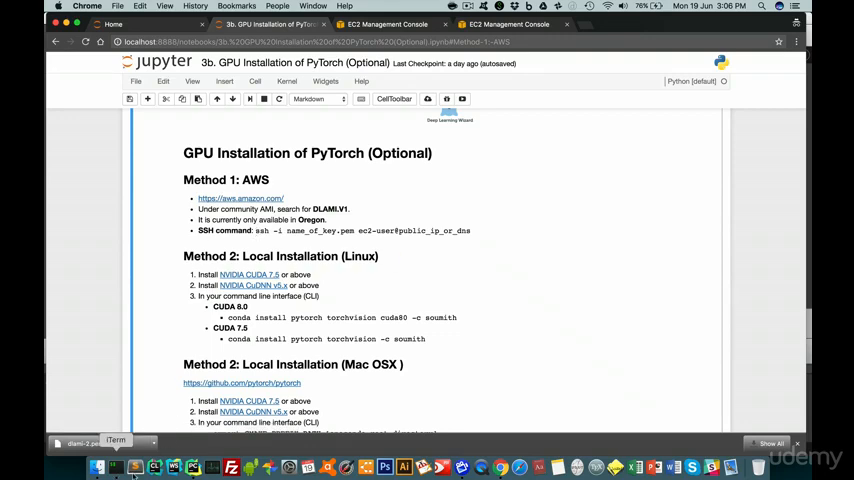
# - In PyCharm's terminal, navigate into ~/Desktop/aws_pem and list ritchie.pem there
pyautogui.click(193, 466)
pyautogui.write('clear')
pyautogui.press('Return')
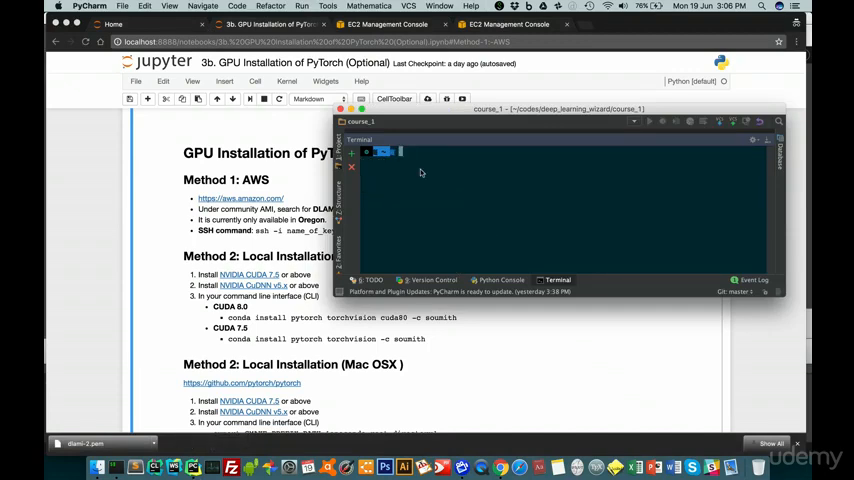
pyautogui.write('ls')
pyautogui.press('Return')
pyautogui.write('clear')
pyautogui.press('Return')
pyautogui.write('cd Desktop')
pyautogui.press('Return')
pyautogui.write('ls')
pyautogui.press('Return')
pyautogui.write('cd aws_pem/')
pyautogui.press('Return')
pyautogui.write('ls')
pyautogui.press('Return')
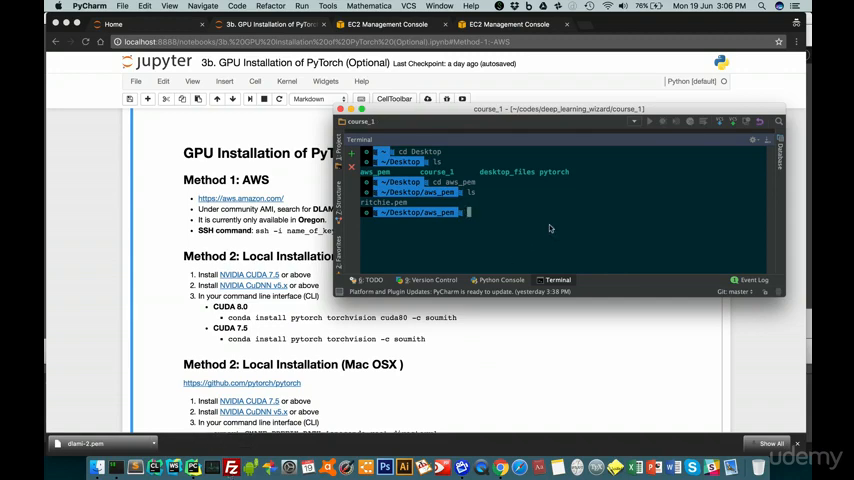
# - Copy the notebook's SSH command template and paste it at the PyCharm terminal prompt
pyautogui.click(288, 277)
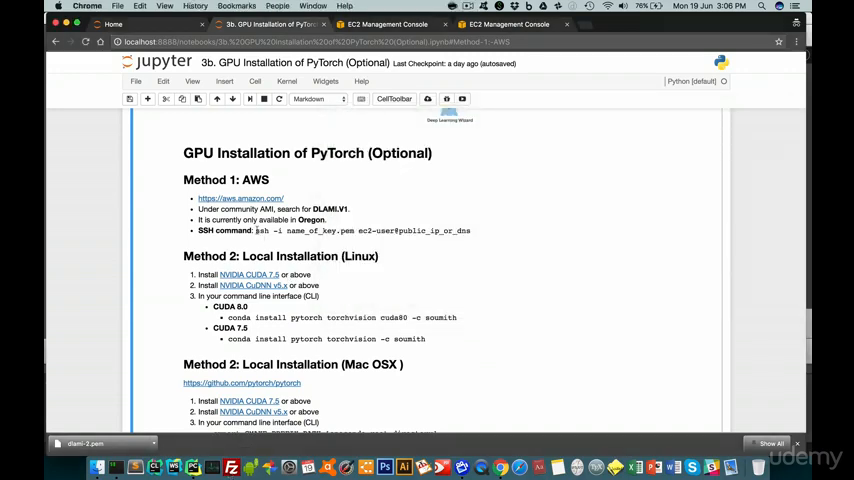
pyautogui.moveTo(256, 230); pyautogui.dragTo(476, 231)
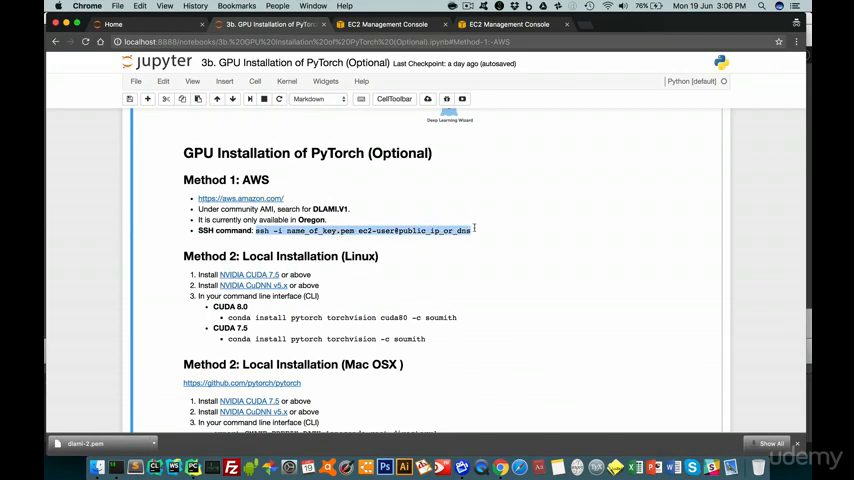
pyautogui.press('super+c')
pyautogui.press('super+Tab')
pyautogui.press('super+v')
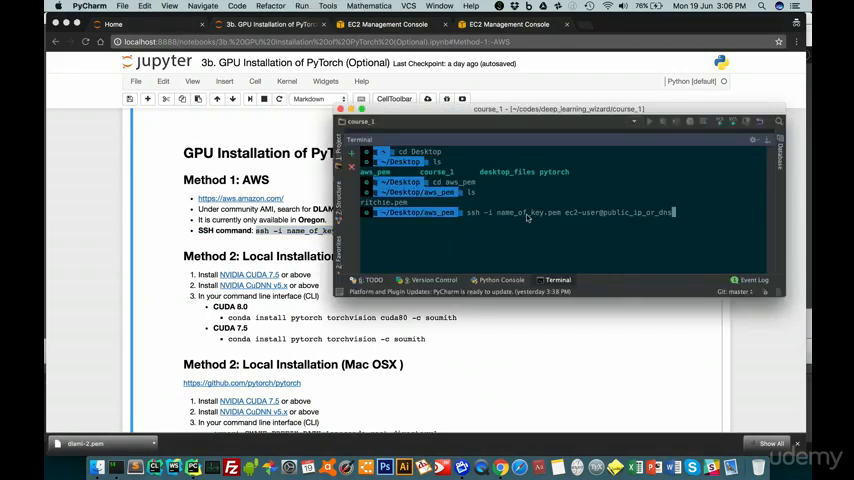
# - Edit it to 'ssh -i ritchie.pem ec2-user@' by removing the placeholders, then bring the EC2 console forward
pyautogui.press('Left')
pyautogui.press('Left')
pyautogui.press('Left')
pyautogui.press('Left')
pyautogui.press('Left')
pyautogui.press('Left')
pyautogui.press('Left')
pyautogui.press('Left')
pyautogui.press('Left')
pyautogui.press('Left')
pyautogui.press('Left')
pyautogui.press('Left')
pyautogui.press('Left')
pyautogui.press('Left')
pyautogui.press('Left')
pyautogui.press('BackSpace')
pyautogui.press('BackSpace')
pyautogui.press('BackSpace')
pyautogui.press('BackSpace')
pyautogui.press('BackSpace')
pyautogui.press('BackSpace')
pyautogui.write('ritchie')
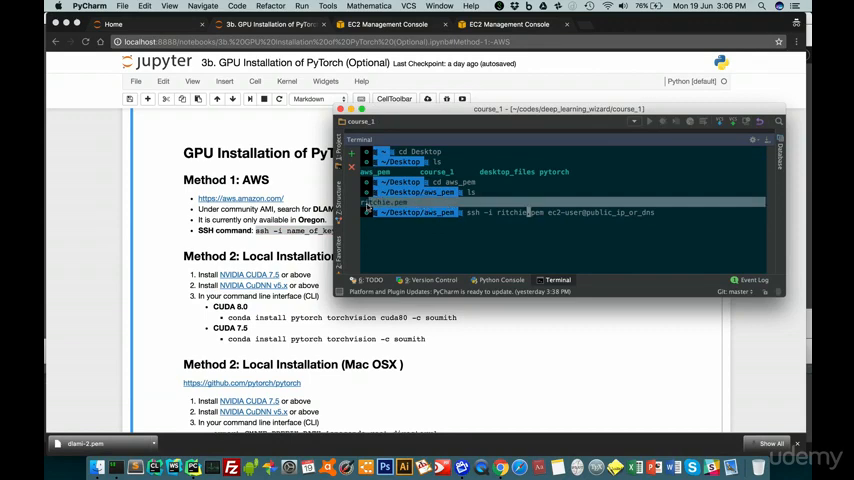
pyautogui.click(554, 222)
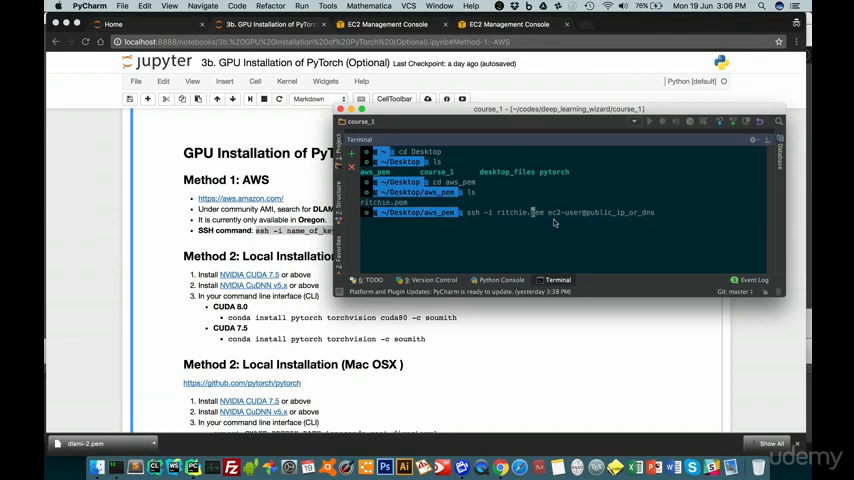
pyautogui.moveTo(586, 213); pyautogui.dragTo(650, 213)
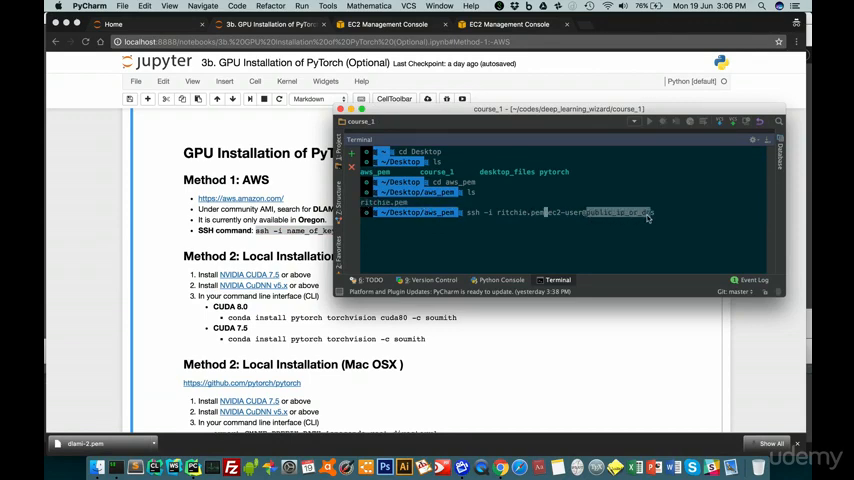
pyautogui.click(650, 214)
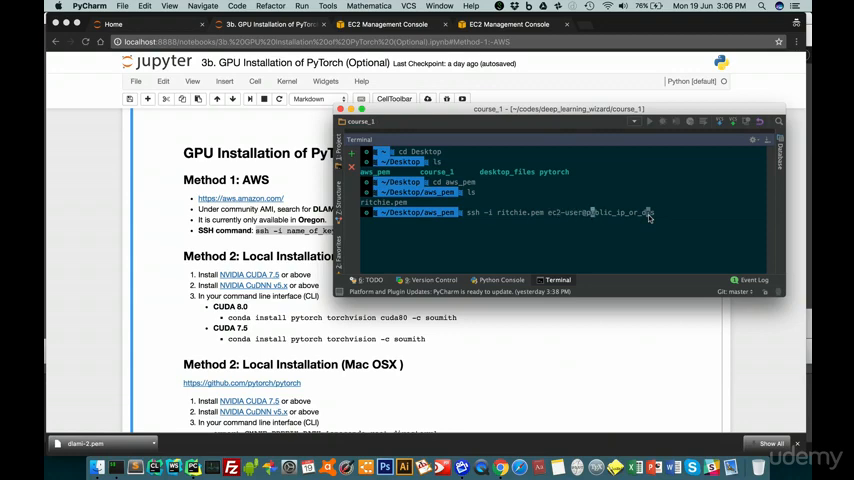
pyautogui.write('d')
pyautogui.press('BackSpace')
pyautogui.press('BackSpace')
pyautogui.press('BackSpace')
pyautogui.press('BackSpace')
pyautogui.press('BackSpace')
pyautogui.press('BackSpace')
pyautogui.press('BackSpace')
pyautogui.press('BackSpace')
pyautogui.press('BackSpace')
pyautogui.press('super+Tab')
# - SSH as ec2-user to the instance's public IP 35.165.171.255 and accept the unknown host
pyautogui.click(387, 24)
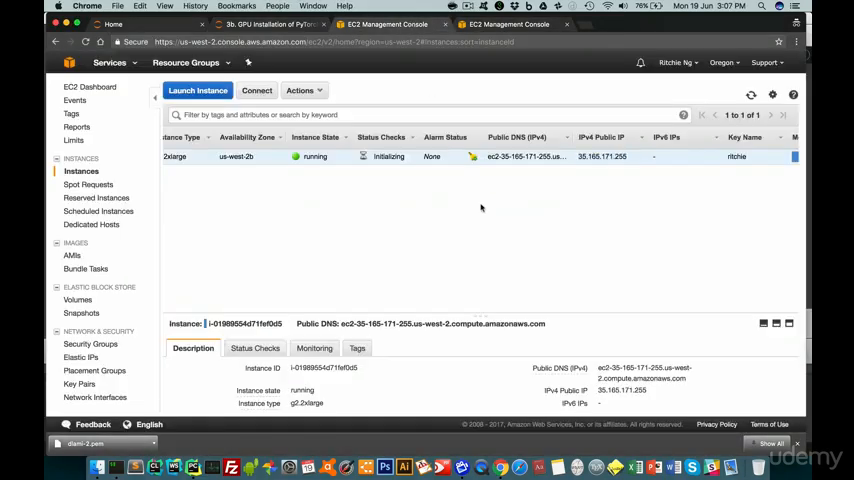
pyautogui.hscroll(2, 481, 207)
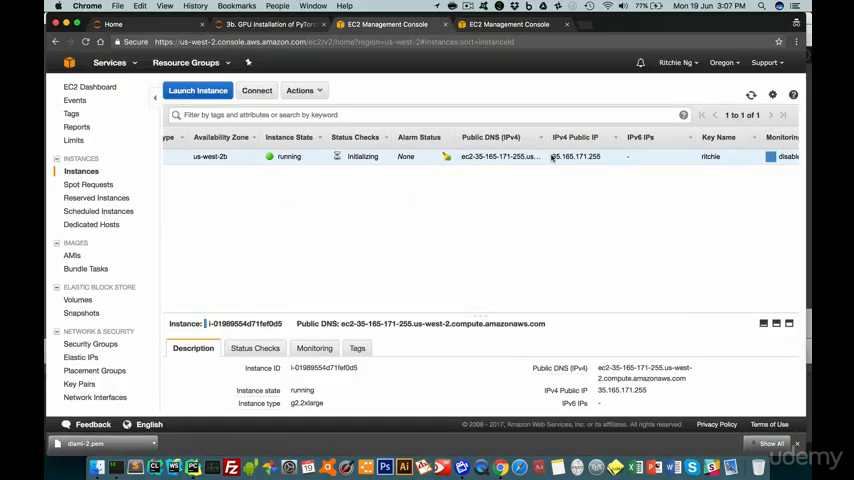
pyautogui.moveTo(552, 156); pyautogui.dragTo(601, 156)
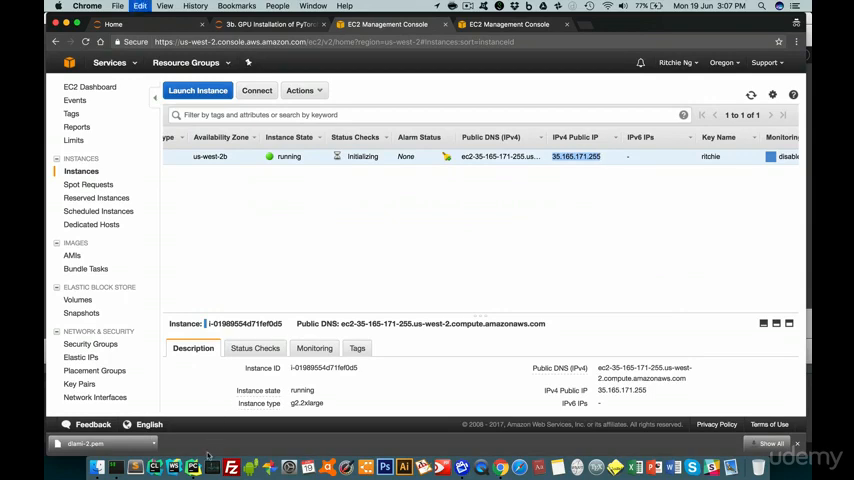
pyautogui.click(135, 466)
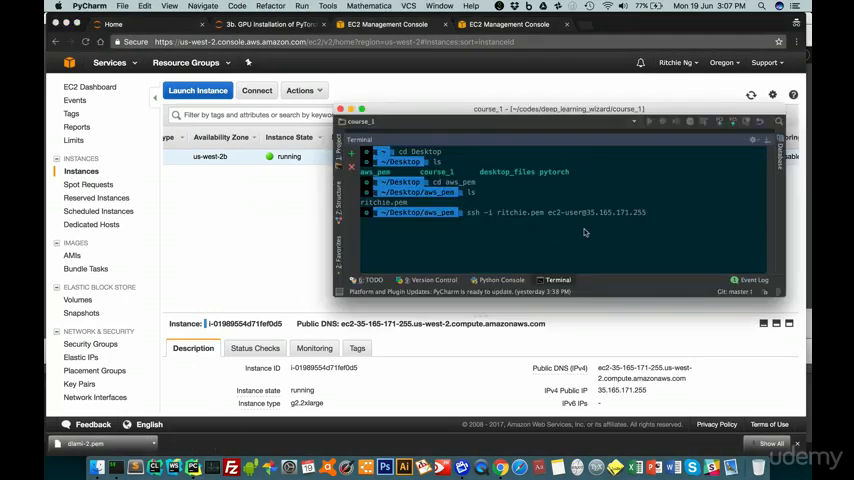
pyautogui.press('Return')
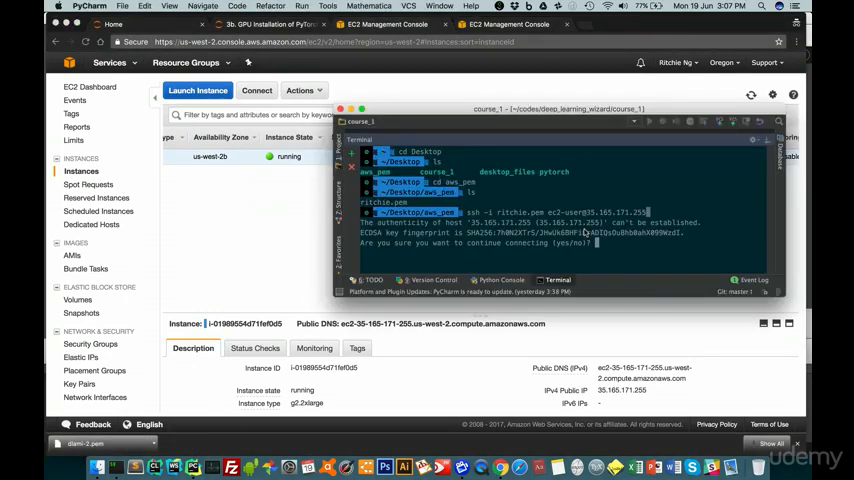
pyautogui.write('yes')
pyautogui.press('Return')
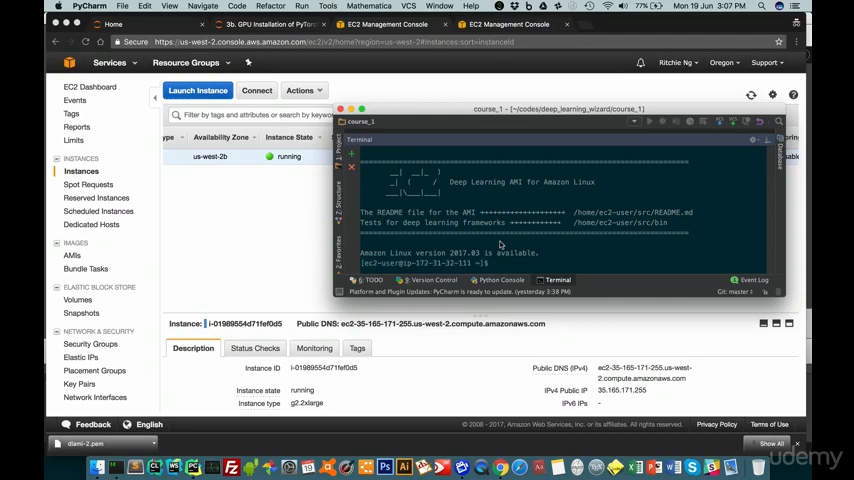
pyautogui.write('pyth')
# - Start Python on the instance and import torch
pyautogui.press('BackSpace')
pyautogui.press('BackSpace')
pyautogui.write('thon')
pyautogui.press('Return')
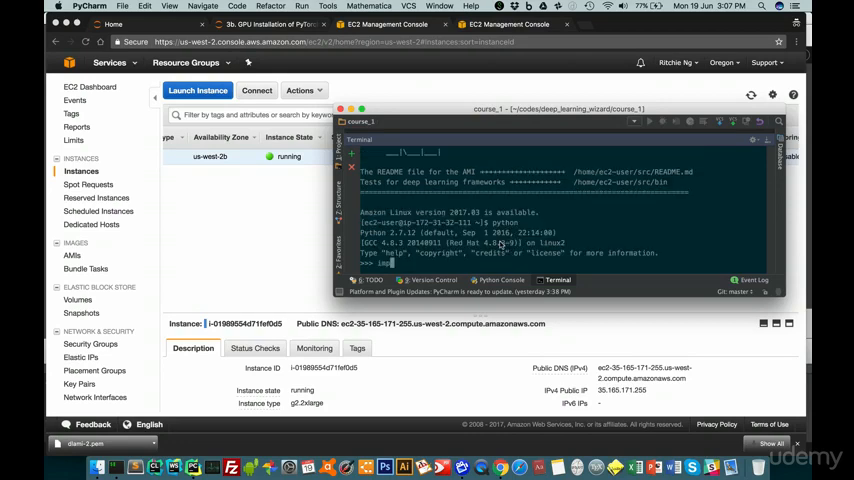
pyautogui.write('import torch')
pyautogui.press('Return')
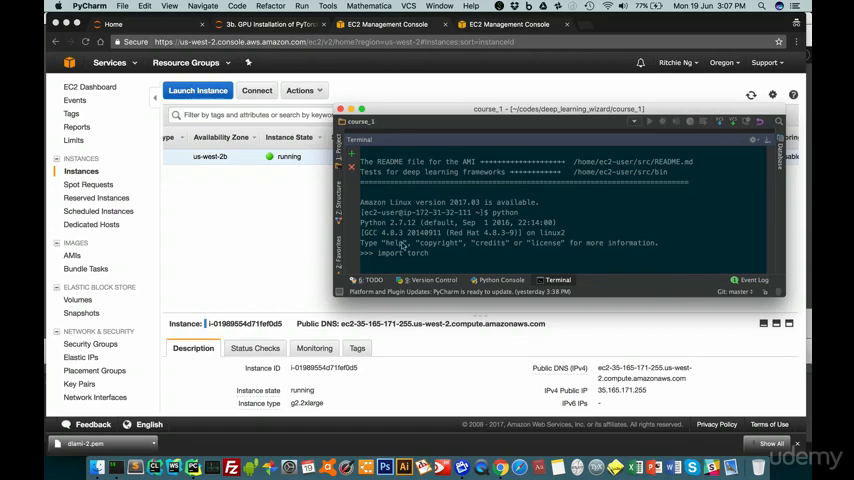
pyautogui.scroll(1, 461, 241)
pyautogui.scroll(-1, 461, 241)
# - Run torch.ones(1,1) to get a 1x1 FloatTensor, then suspend Python with Ctrl+Z
pyautogui.click(470, 6)
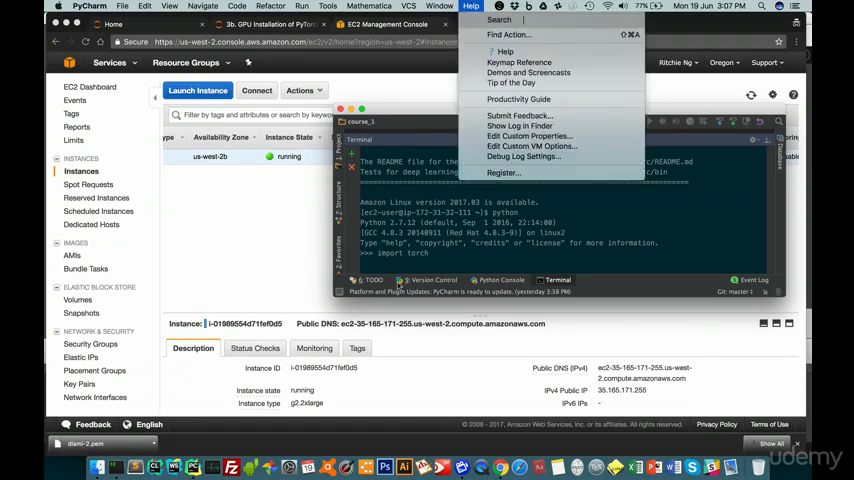
pyautogui.press('Escape')
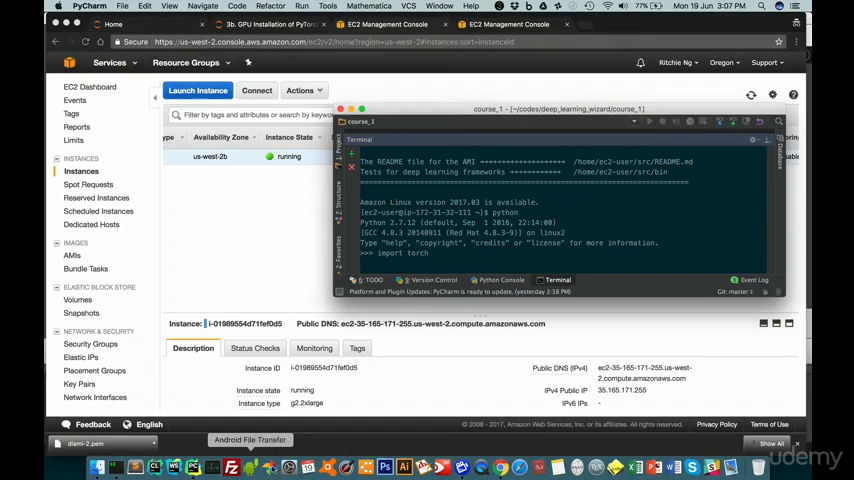
pyautogui.click(461, 466)
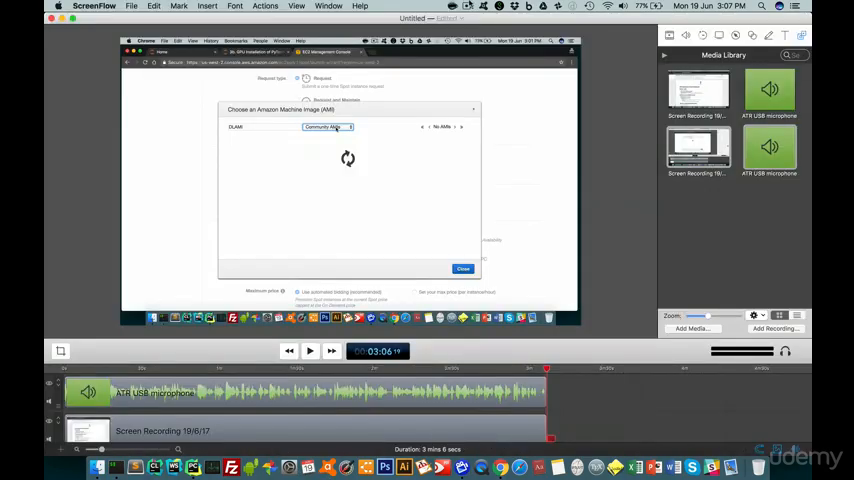
pyautogui.click(468, 6)
pyautogui.click(492, 29)
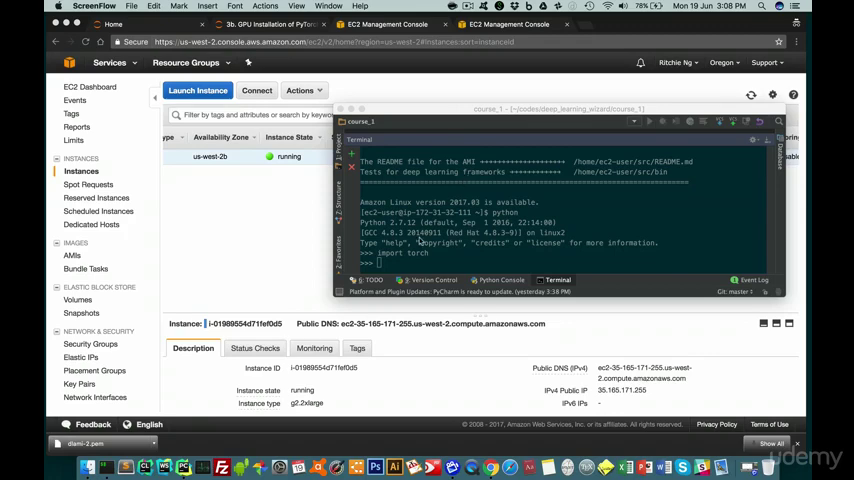
pyautogui.click(421, 242)
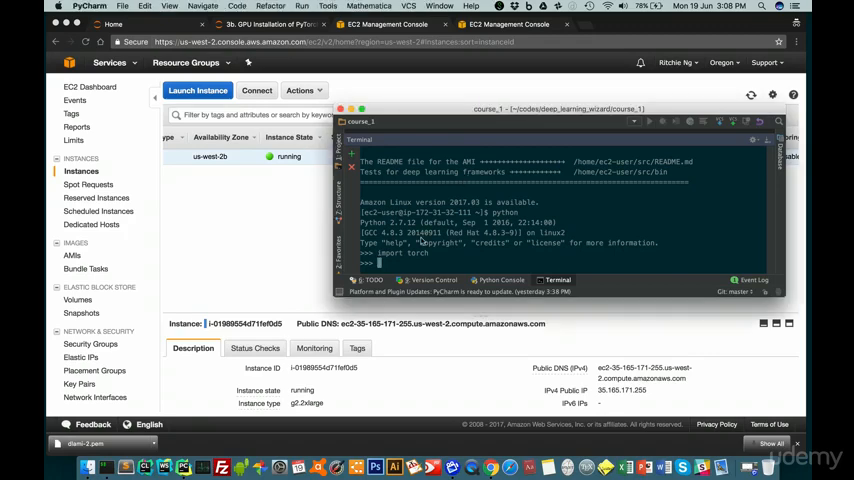
pyautogui.write('torch.ones(')
pyautogui.write('1,1)')
pyautogui.press('Return')
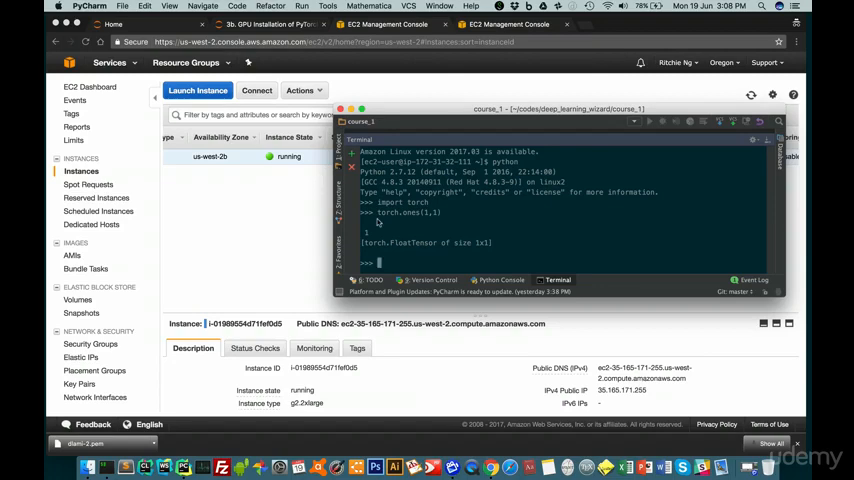
pyautogui.hotkey('ctrl', 'z')
# - Terminate the running g2.2xlarge instance from its Instance State menu
pyautogui.click(264, 228)
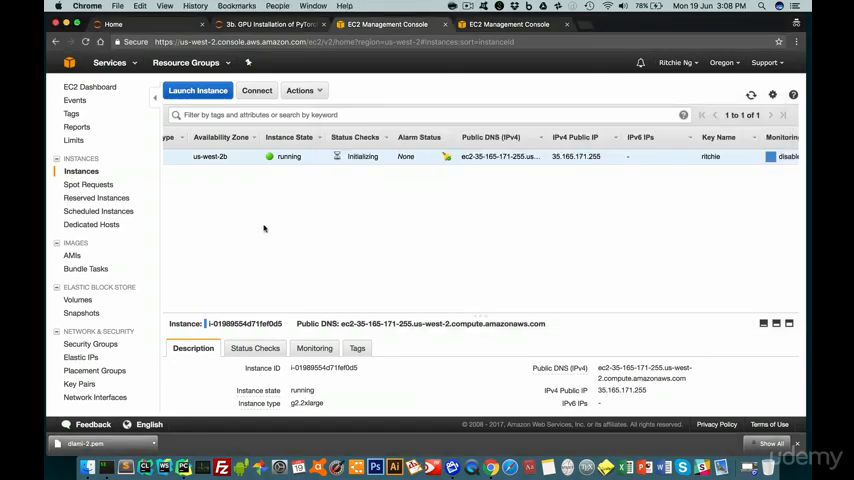
pyautogui.hscroll(-5, 264, 228)
pyautogui.rightClick(350, 156)
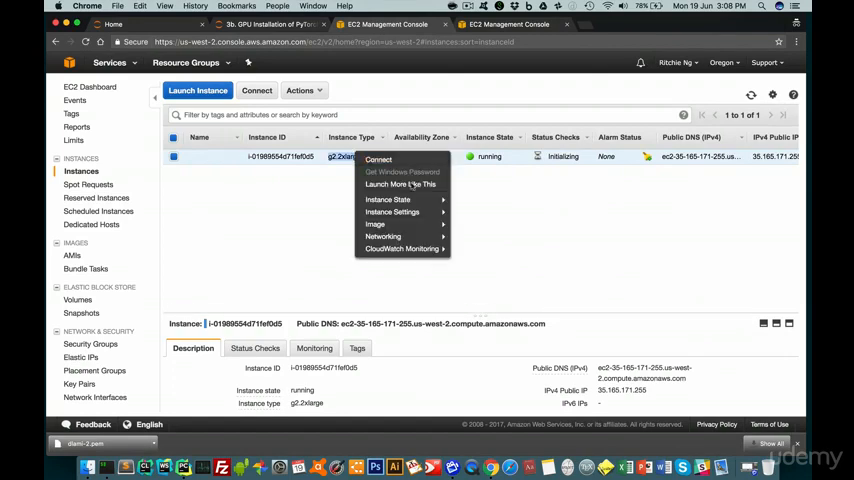
pyautogui.click(314, 202)
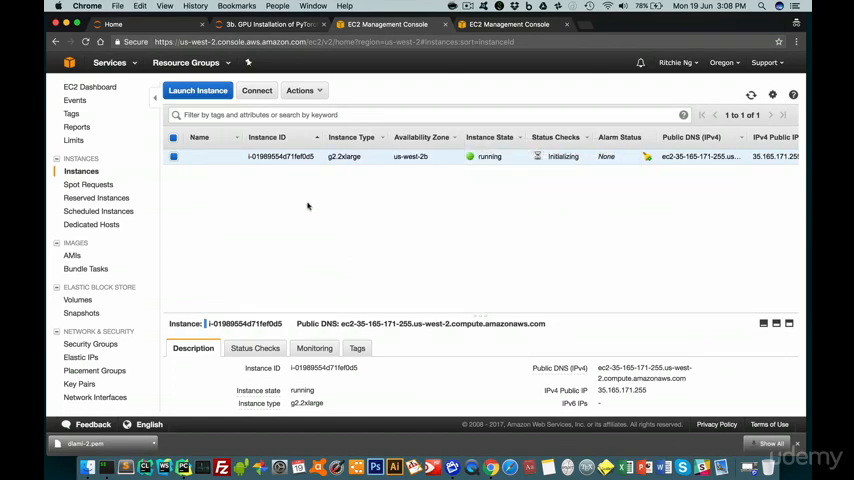
pyautogui.rightClick(385, 156)
pyautogui.moveTo(413, 199)
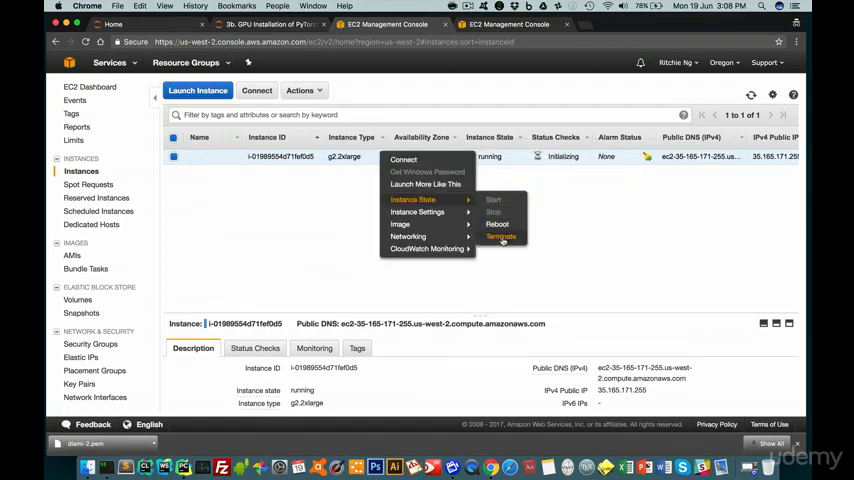
pyautogui.click(495, 236)
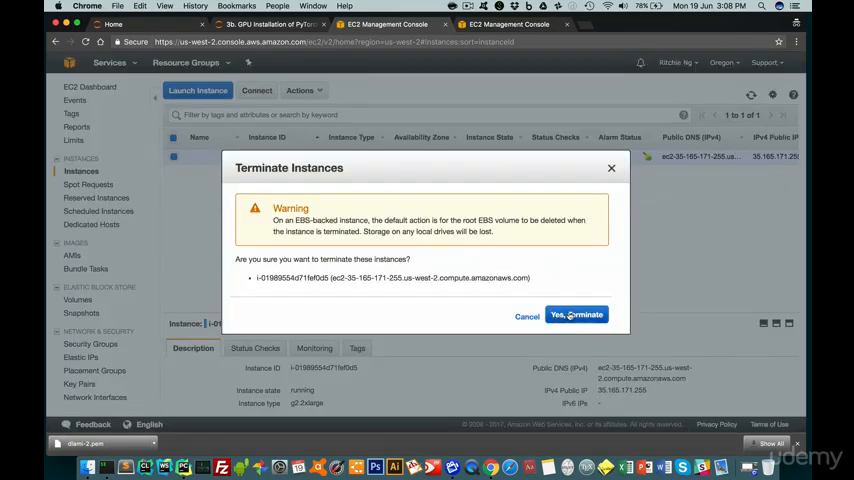
pyautogui.click(576, 315)
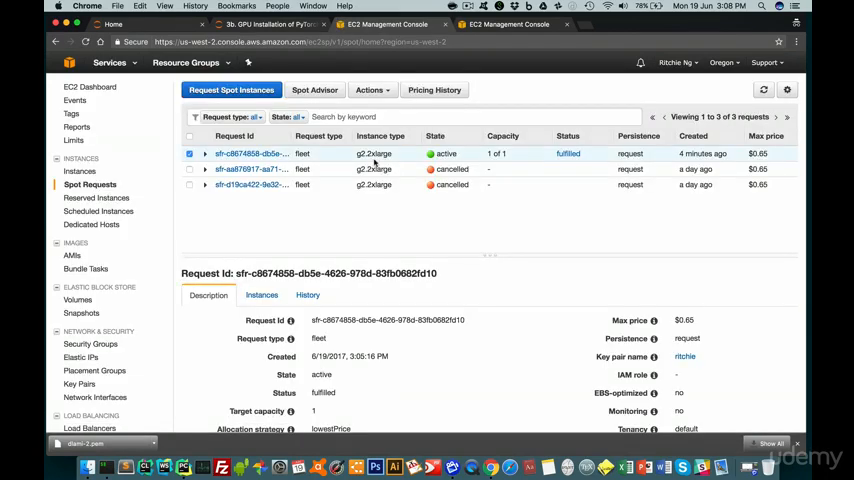
# - Cancel the active spot request, leaving it cancelled_terminating
pyautogui.rightClick(374, 160)
pyautogui.click(325, 170)
pyautogui.click(372, 90)
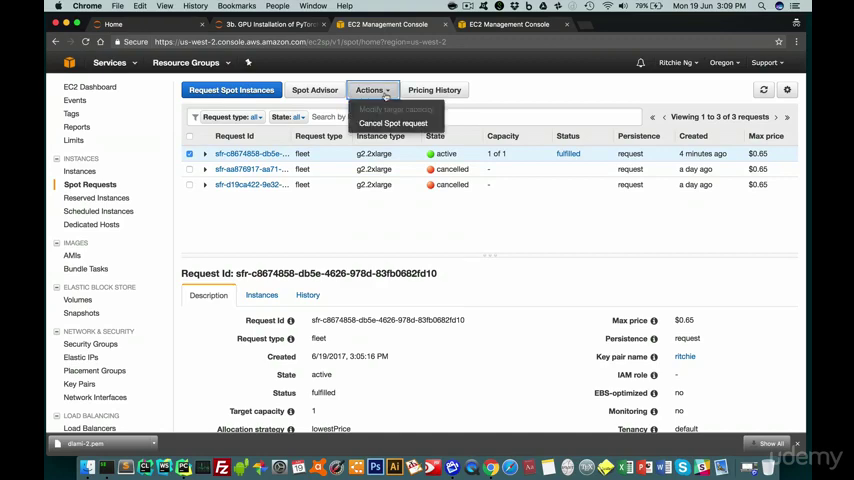
pyautogui.click(390, 112)
pyautogui.click(495, 288)
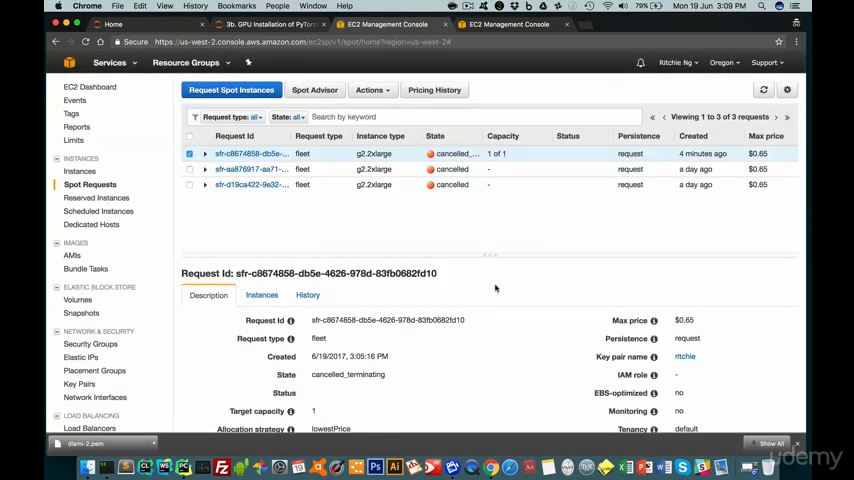
# - Return to the '3b. GPU Installation of PyTorch' notebook's Method 1: AWS notes
pyautogui.click(265, 24)
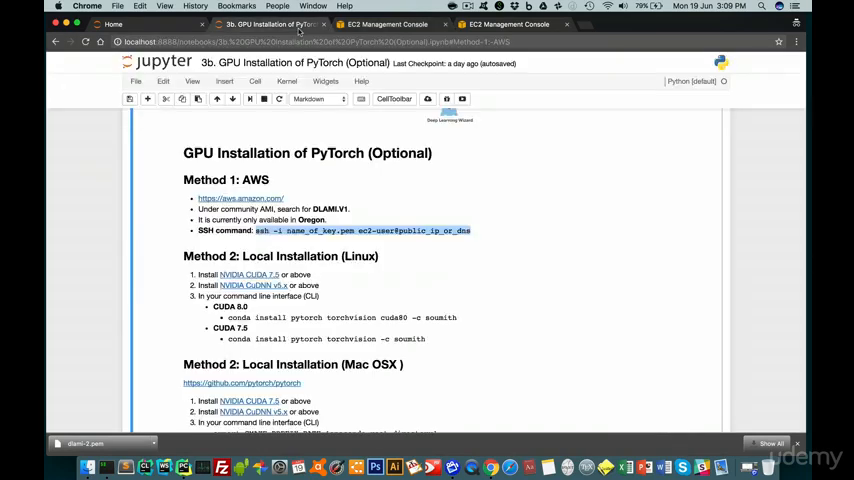
pyautogui.click(335, 221)
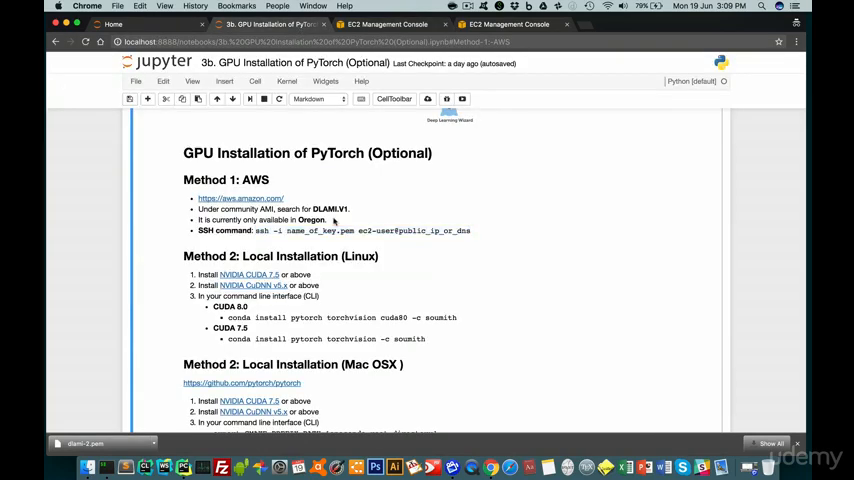